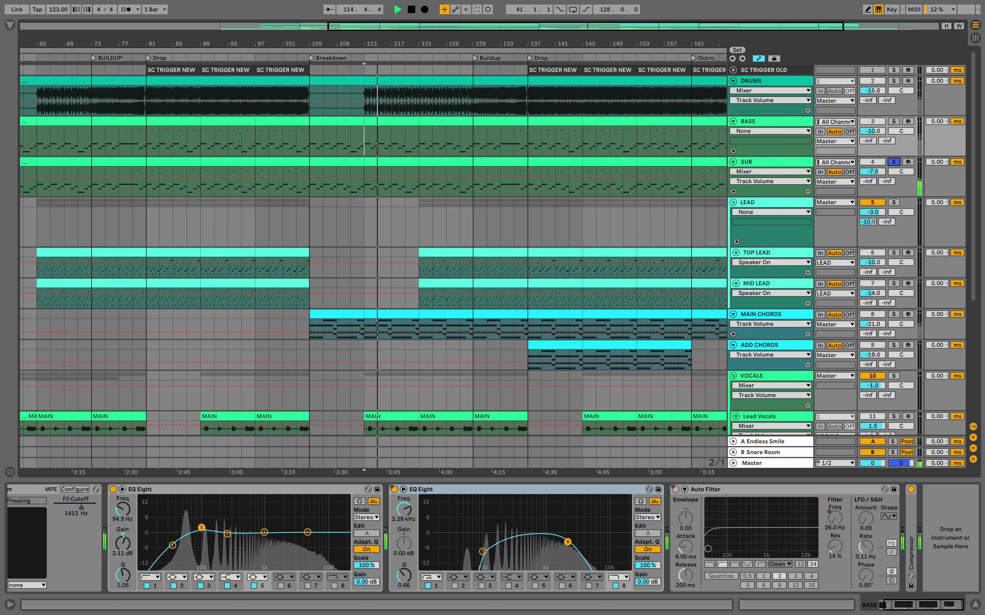
# Move the solo from SUB to MAIN CHORDS and show the MAIN CHORDS device chain
pyautogui.click(892, 162)
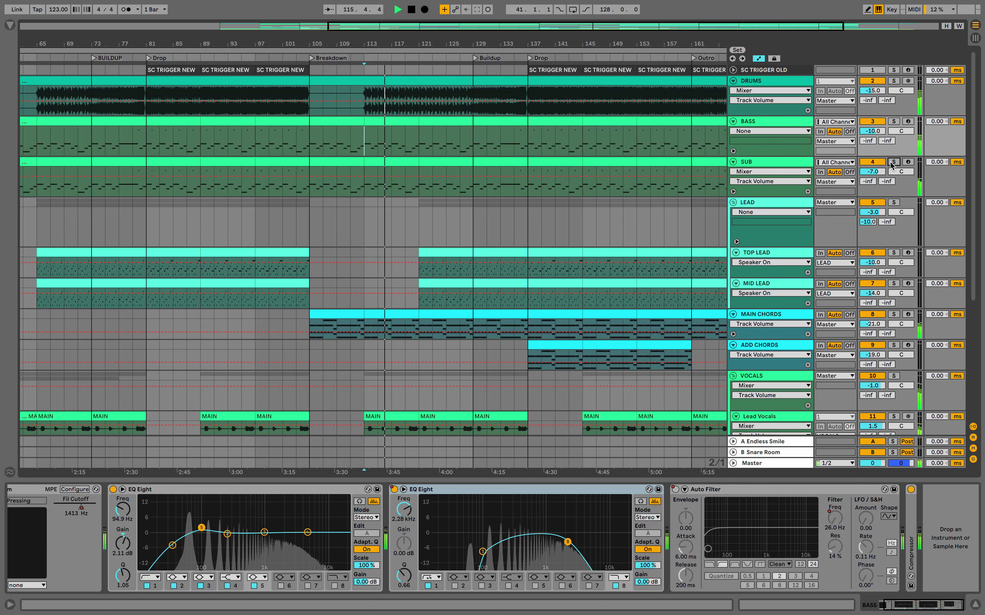
pyautogui.scroll(-4, 891, 164)
pyautogui.scroll(-1, 493, 265)
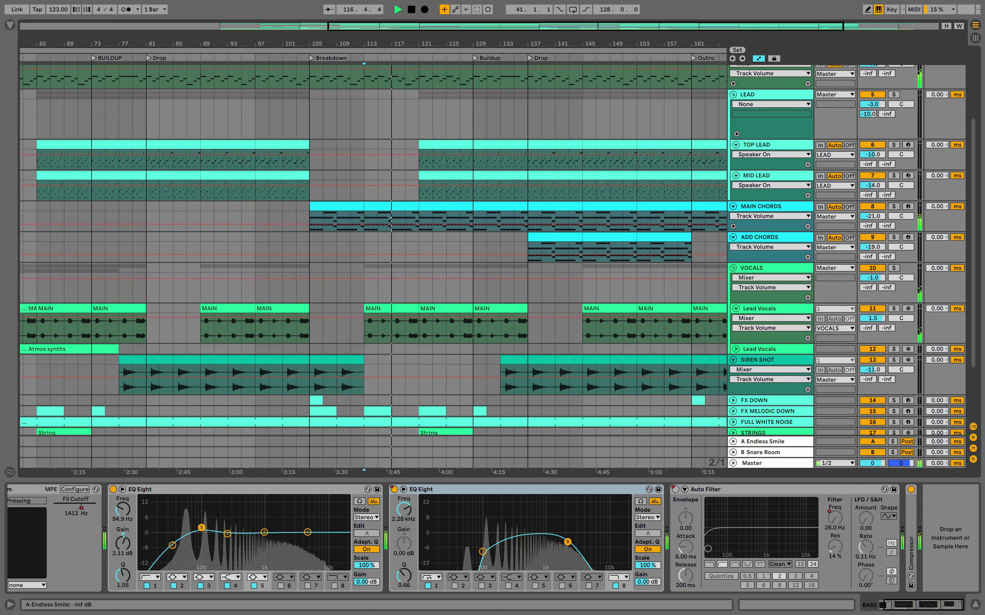
pyautogui.click(893, 206)
pyautogui.click(761, 207)
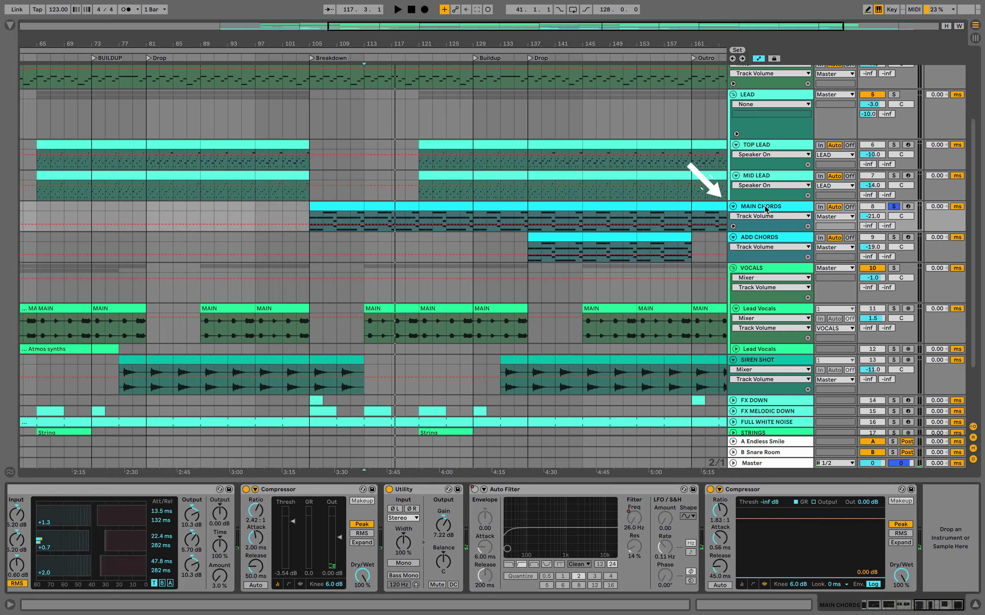
# Play the soloed MAIN CHORDS while examining its devices from Compressor back to Serum, and end the solo
pyautogui.press('space')
pyautogui.hscroll(-5, 493, 536)
pyautogui.hscroll(-6, 580, 567)
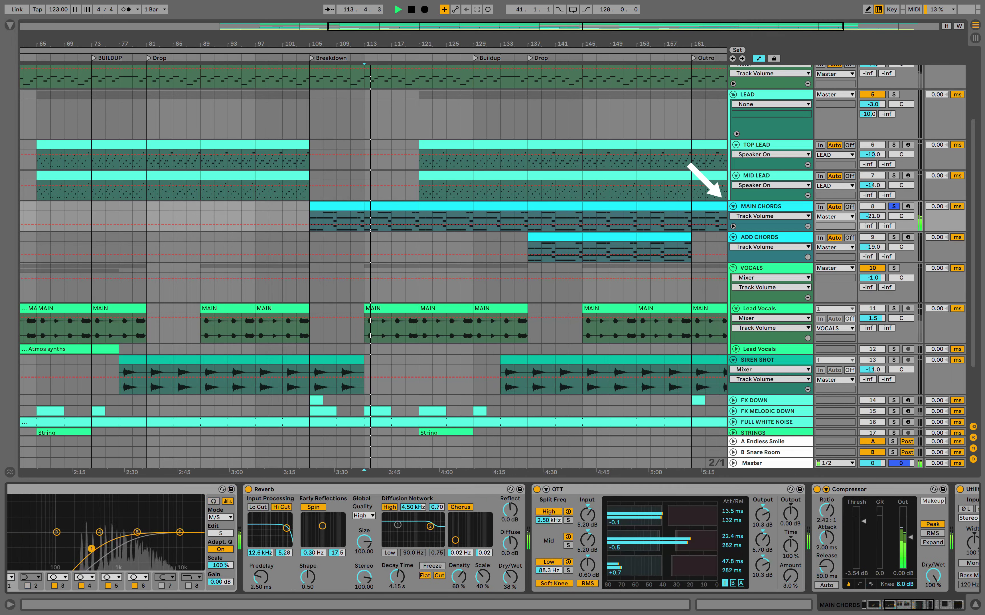
pyautogui.scroll(-2, 705, 226)
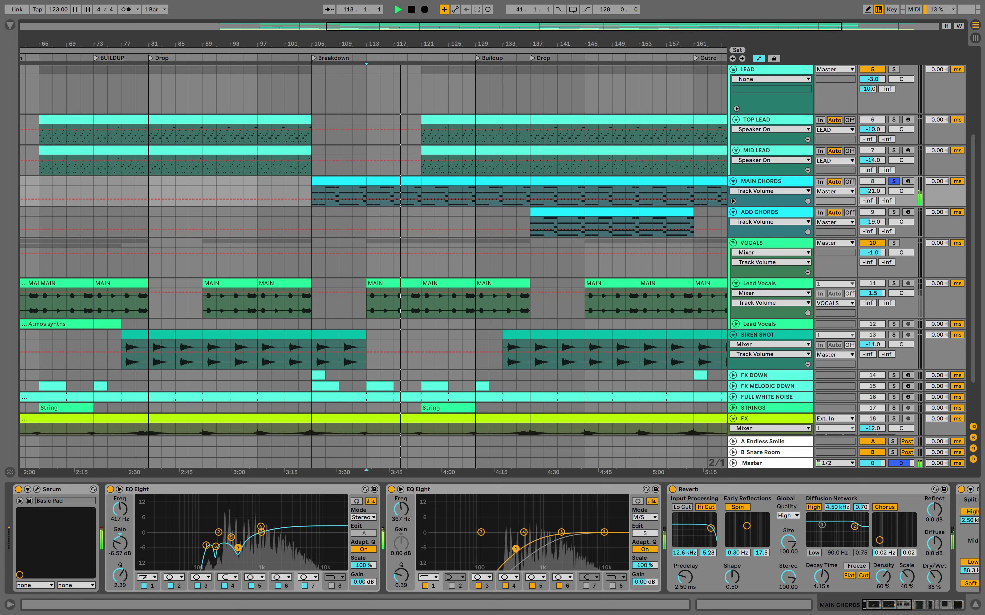
pyautogui.click(893, 182)
# Solo the Lead Vocals track inside the VOCALS group, show its device chain and restart playback
pyautogui.scroll(-3, 893, 182)
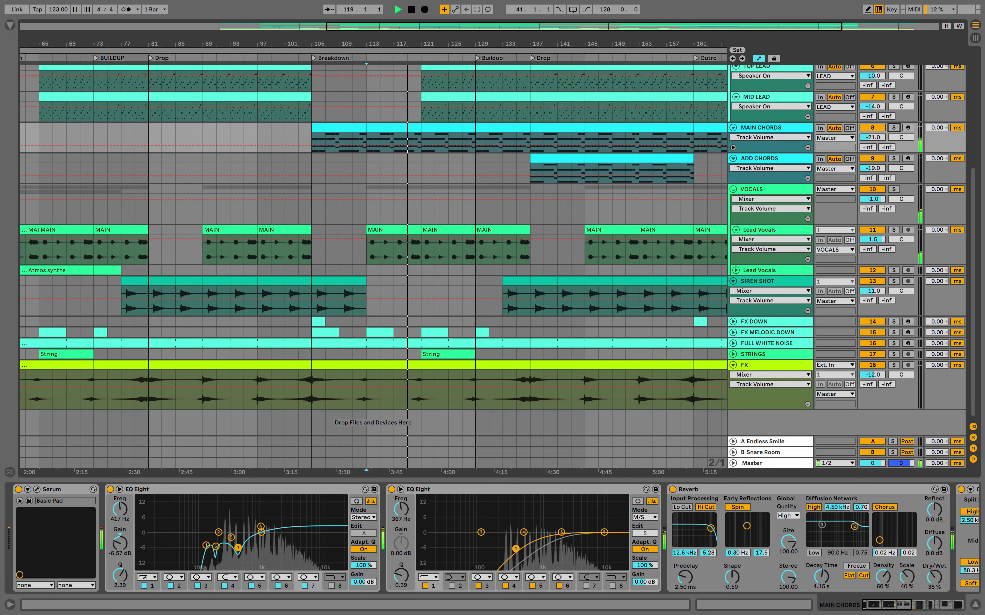
pyautogui.click(894, 230)
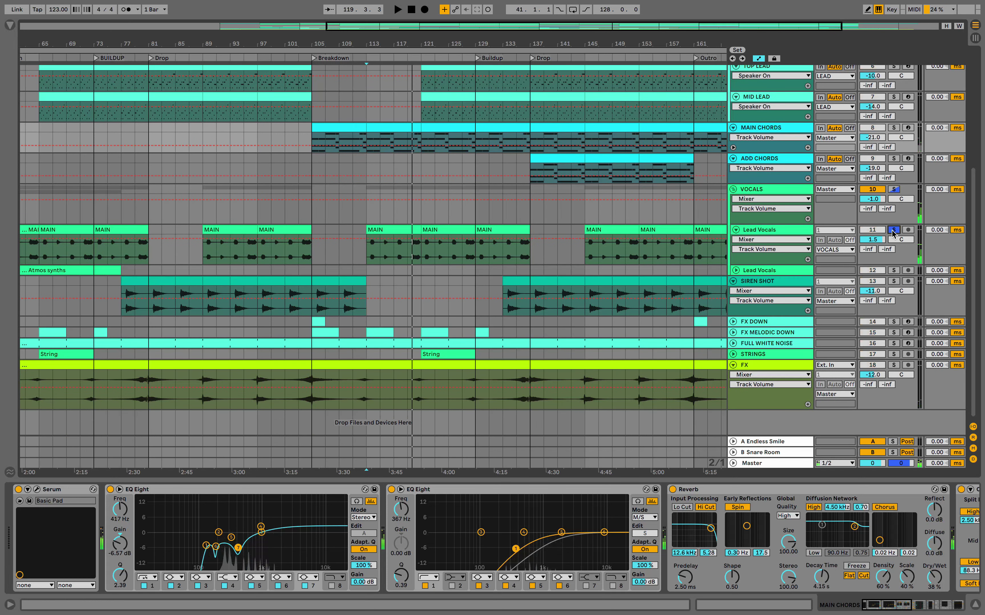
pyautogui.press('space')
pyautogui.click(777, 231)
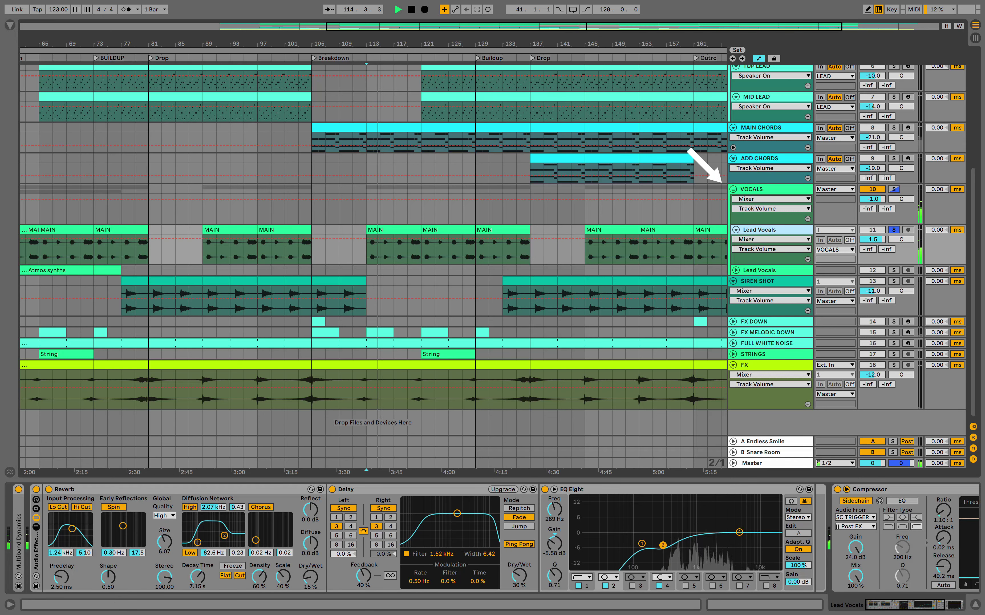
# Compare the vocals with the Audio Effect Rack switched off and back on, and end the Lead Vocals solo
pyautogui.doubleClick(38, 567)
pyautogui.doubleClick(38, 566)
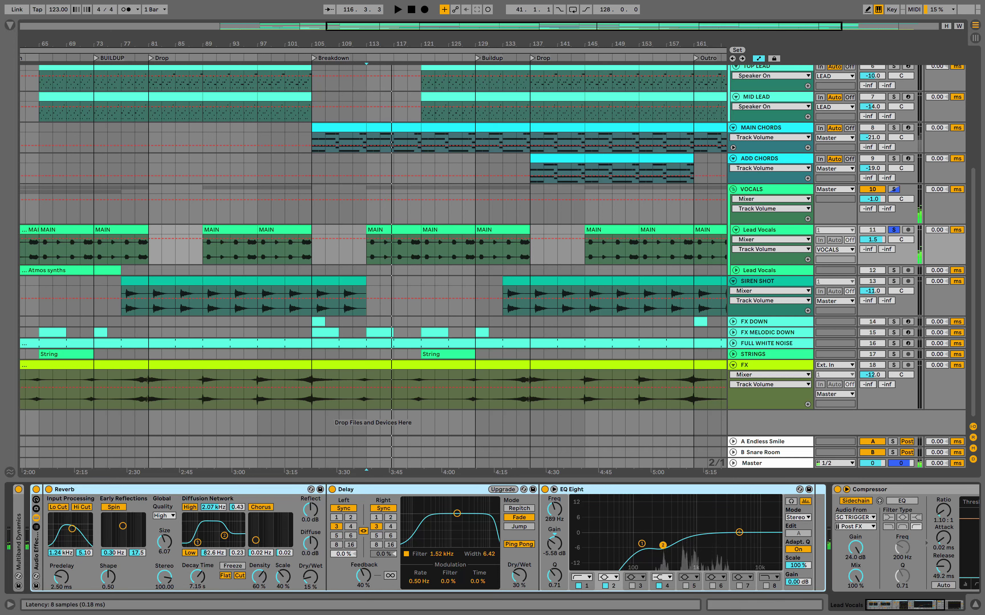
pyautogui.click(36, 489)
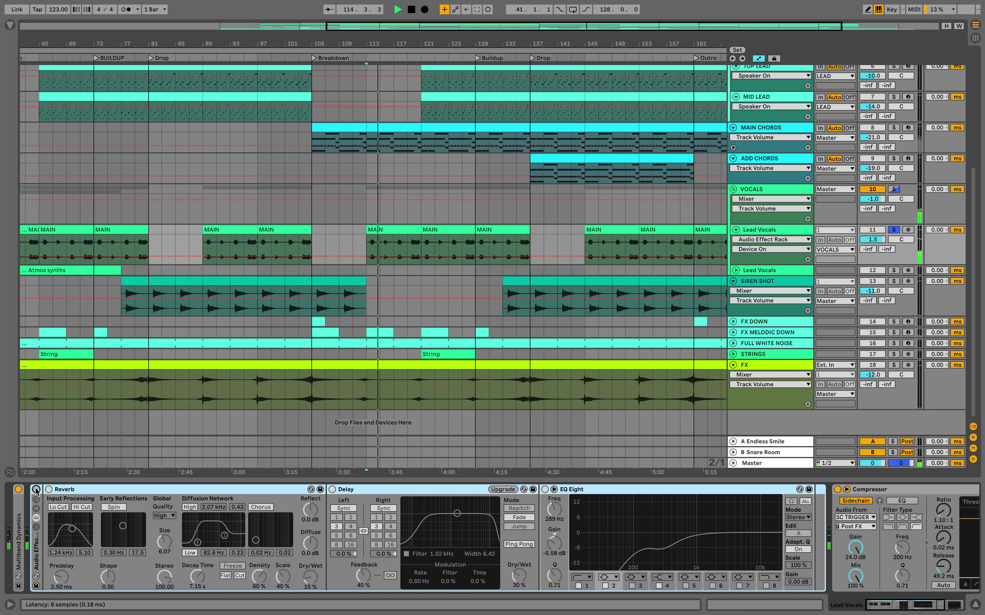
pyautogui.click(36, 489)
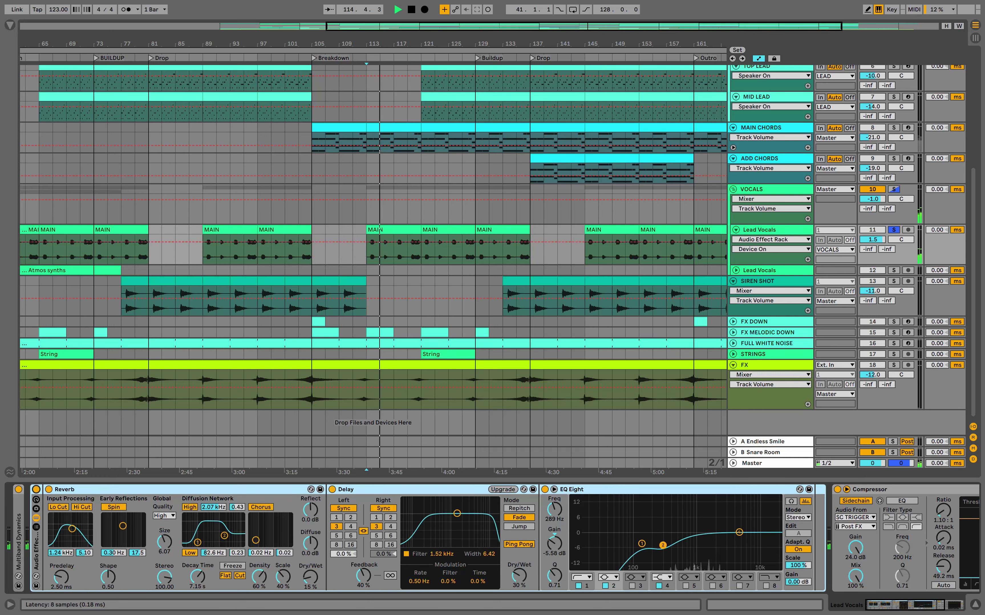
pyautogui.click(36, 489)
pyautogui.click(37, 489)
pyautogui.moveTo(382, 44); pyautogui.dragTo(390, 44)
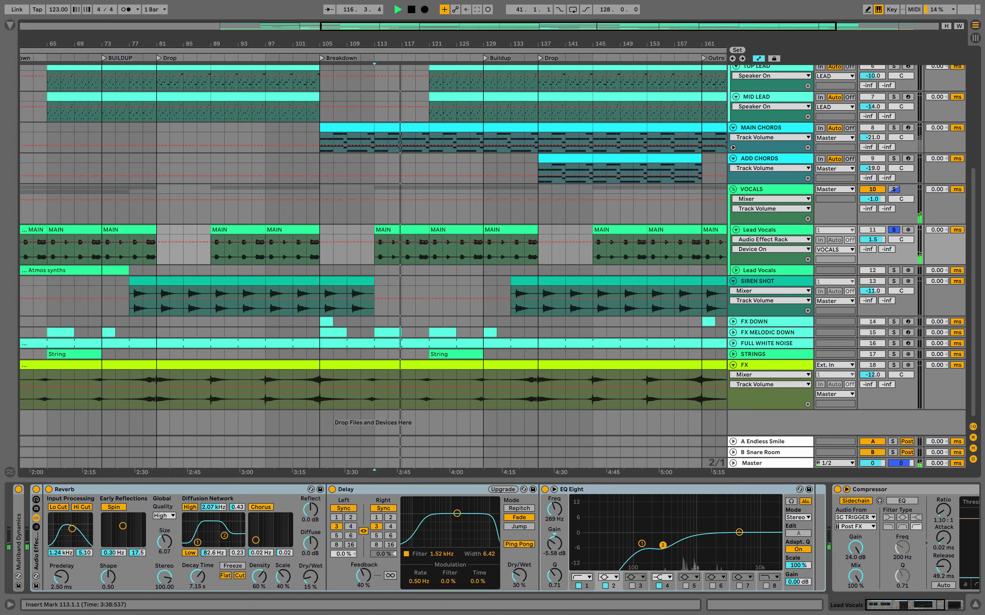
pyautogui.click(894, 230)
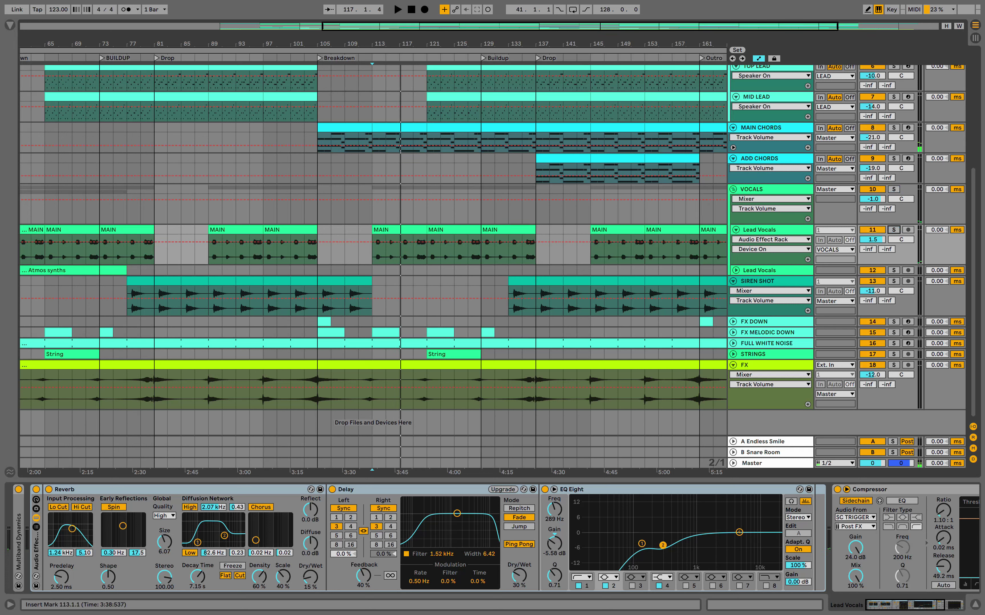
# Play SIREN SHOT soloed, compare its Audio Effect Rack off and on, and end the solo
pyautogui.press('space')
pyautogui.click(894, 281)
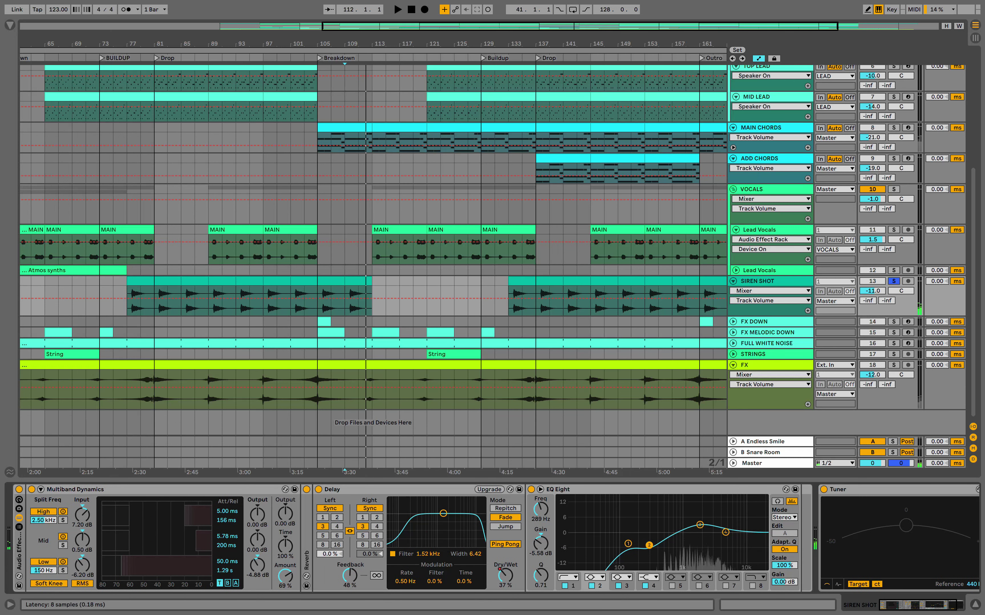
pyautogui.click(19, 488)
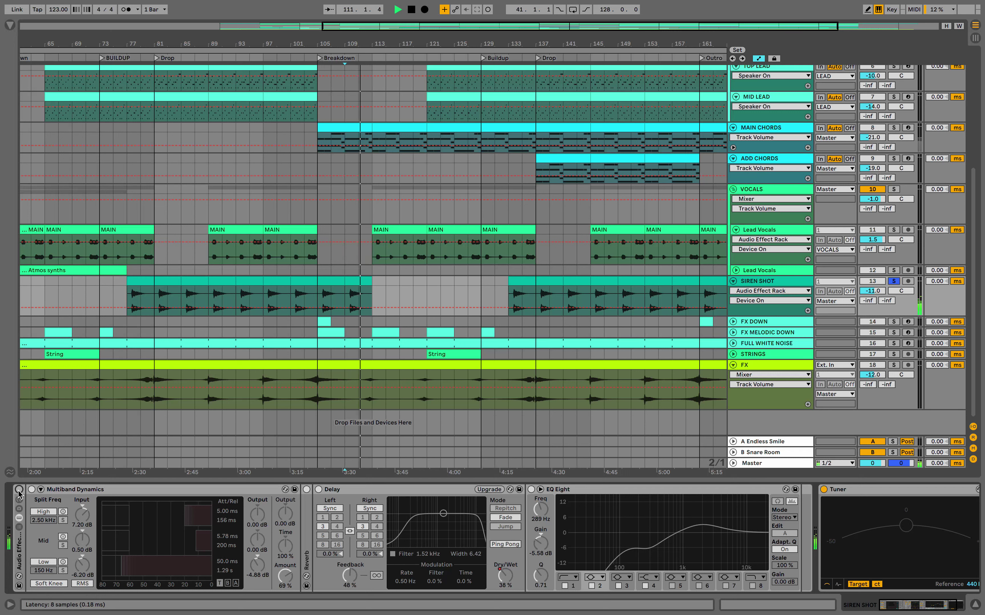
pyautogui.click(19, 489)
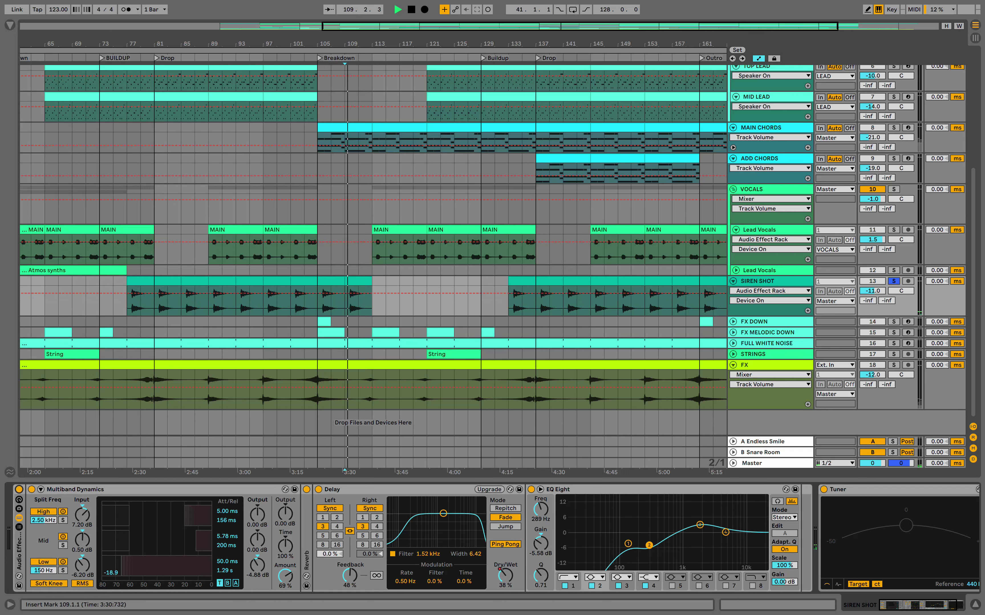
pyautogui.click(894, 281)
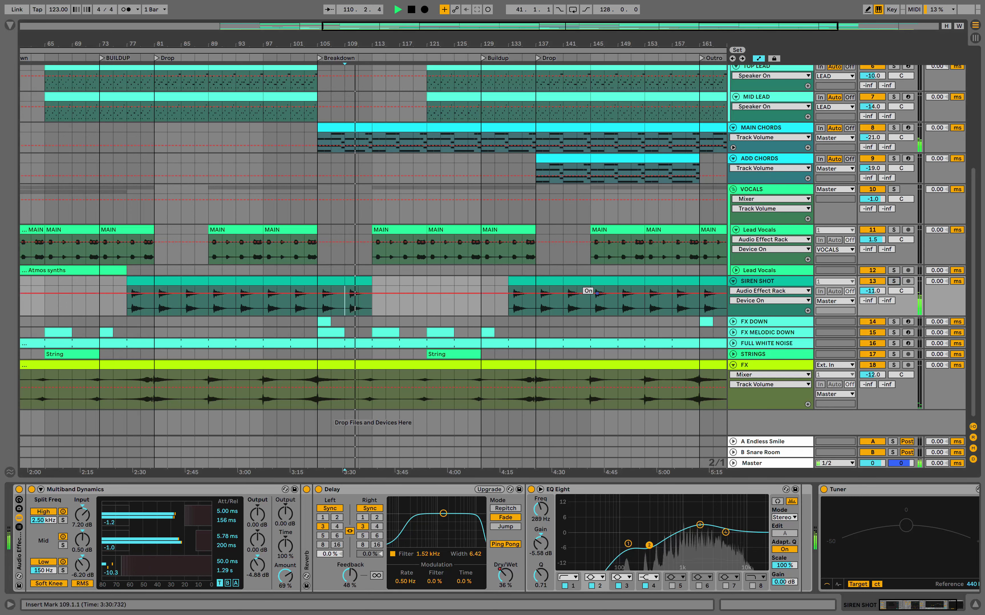
# Play FX DOWN and FX MELODIC DOWN soloed from the breakdown at bar 105, and end both solos
pyautogui.hscroll(-1, 597, 293)
pyautogui.click(338, 321)
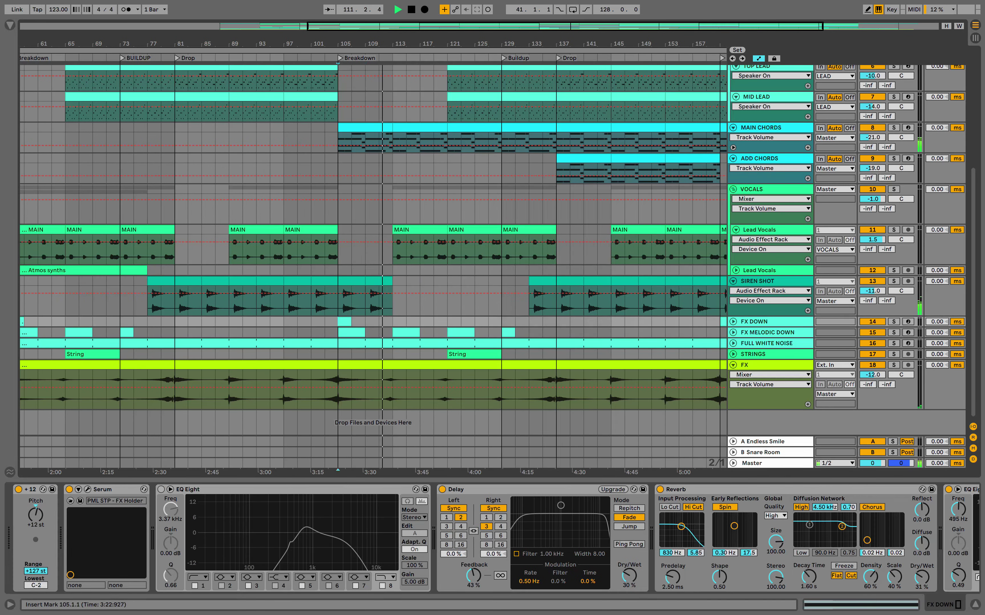
pyautogui.click(894, 321)
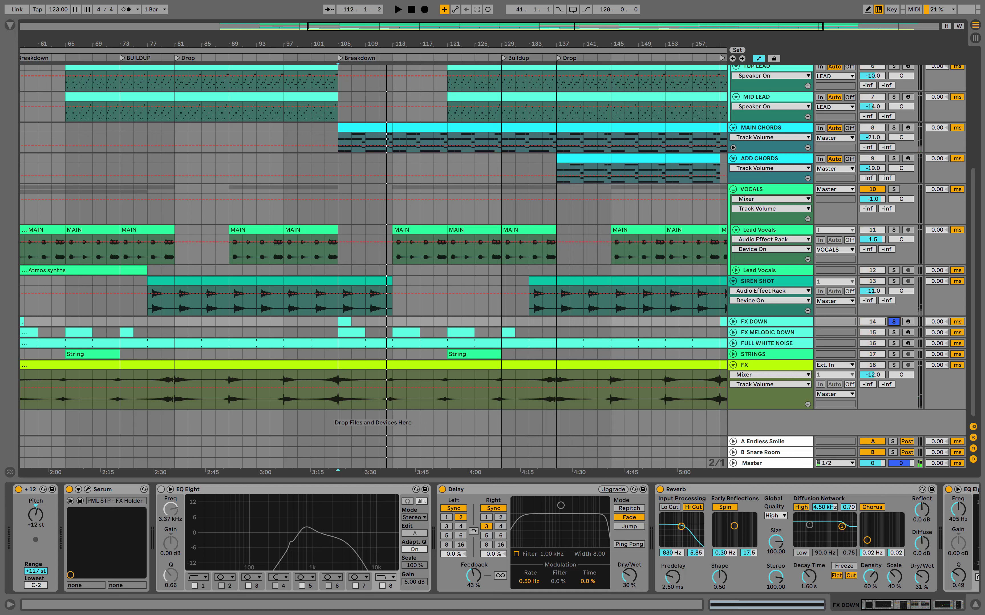
pyautogui.press('space')
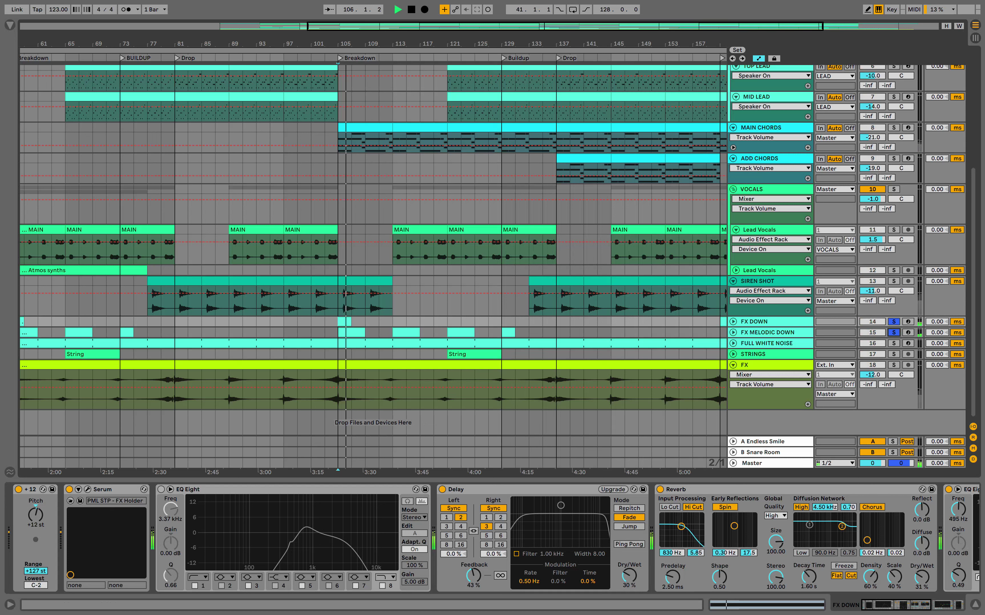
pyautogui.click(894, 332)
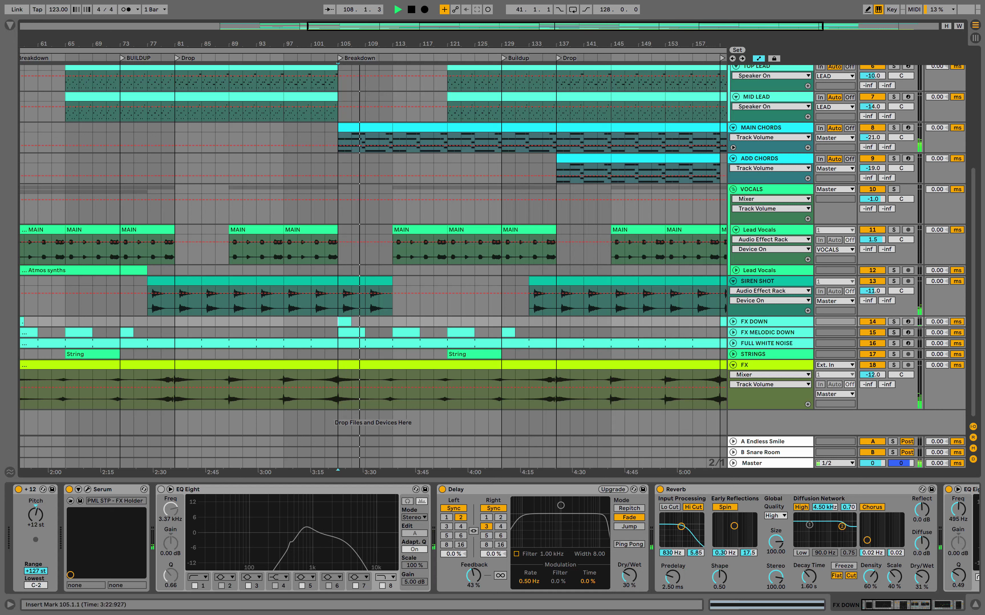
# Play the full mix from bar 121 and solo the STRINGS track
pyautogui.press('space')
pyautogui.press('space')
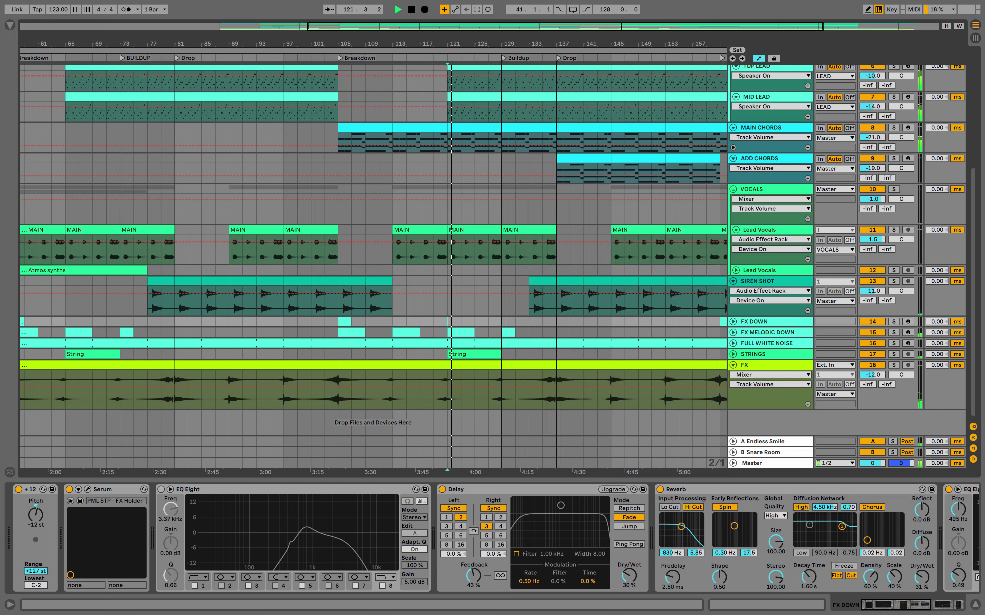
pyautogui.click(894, 354)
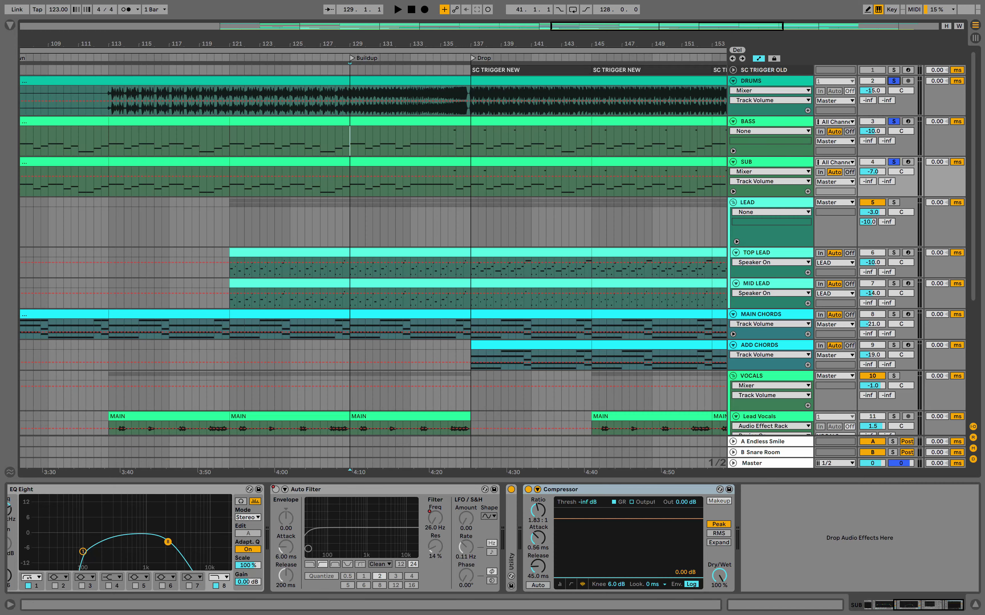
# Play the buildup from bar 129 with the BASS automation lanes expanded, and place the insert mark at bar 133
pyautogui.press('space')
pyautogui.click(733, 151)
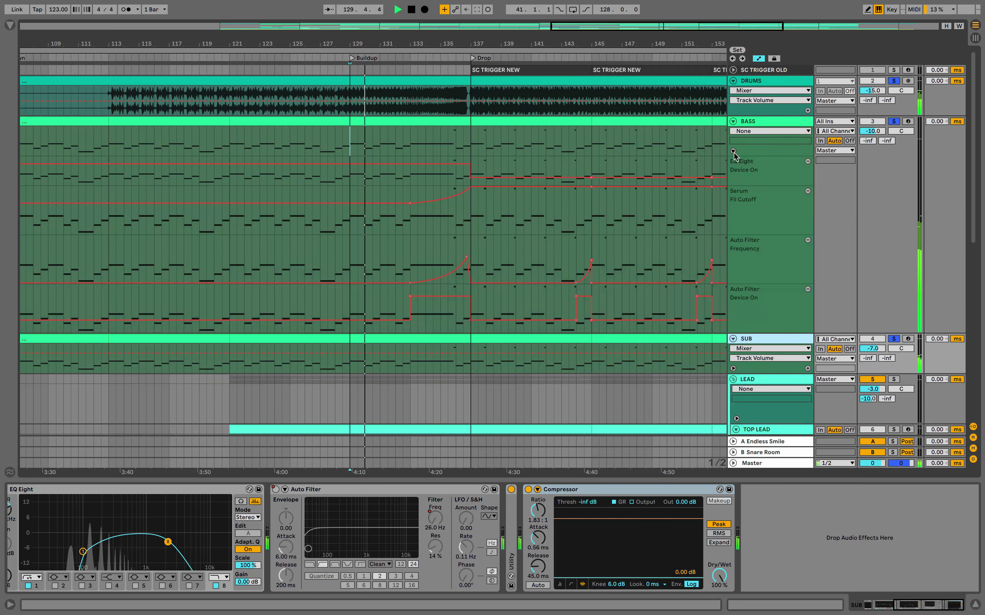
pyautogui.scroll(-1, 733, 154)
pyautogui.scroll(1, 733, 154)
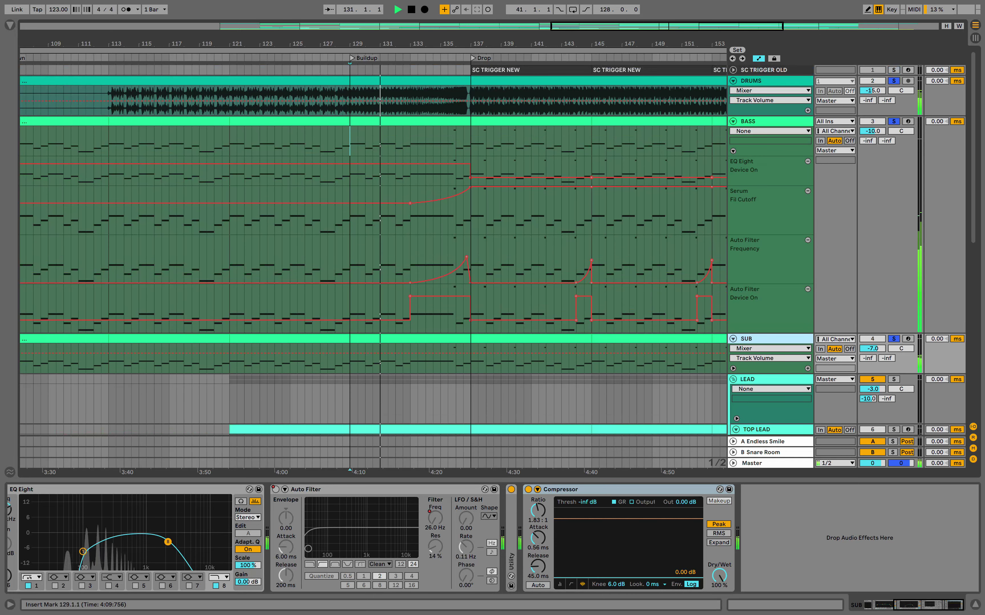
pyautogui.click(411, 228)
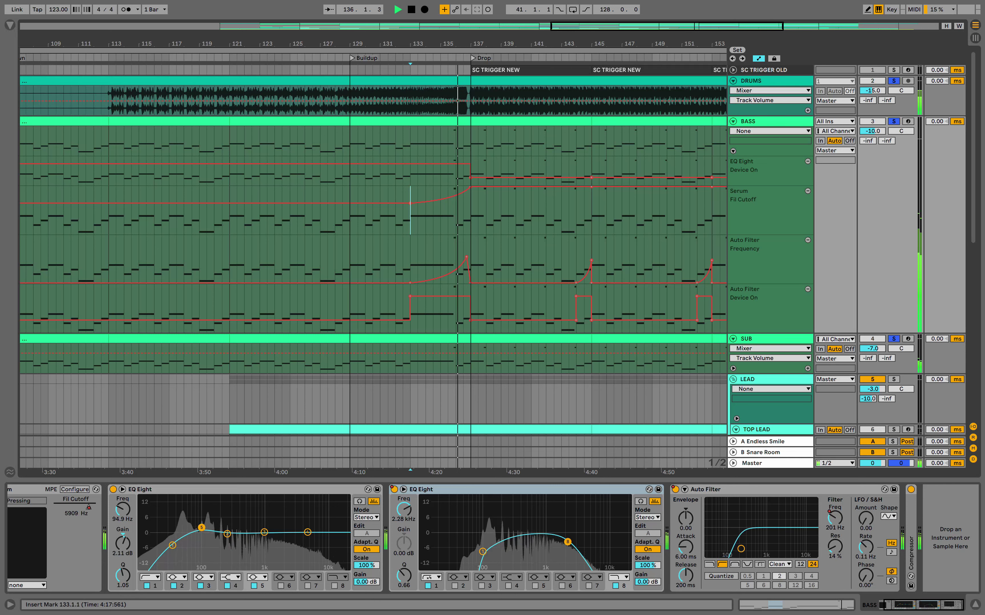
pyautogui.press('space')
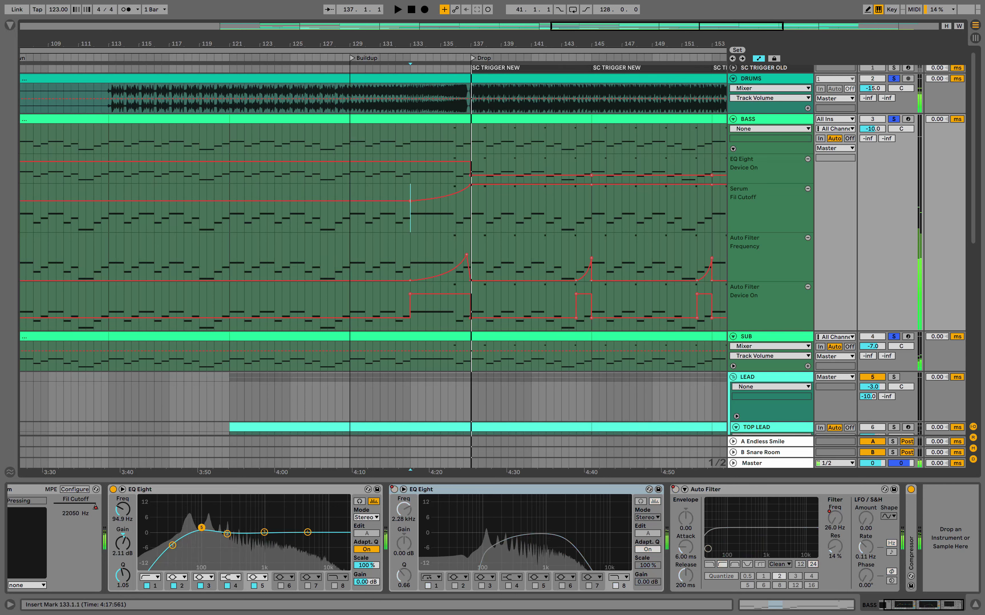
# Expand the LEAD group's automation lanes and play the buildup from bar 129 with LEAD soloed alongside drums, bass and sub
pyautogui.scroll(-5, 473, 202)
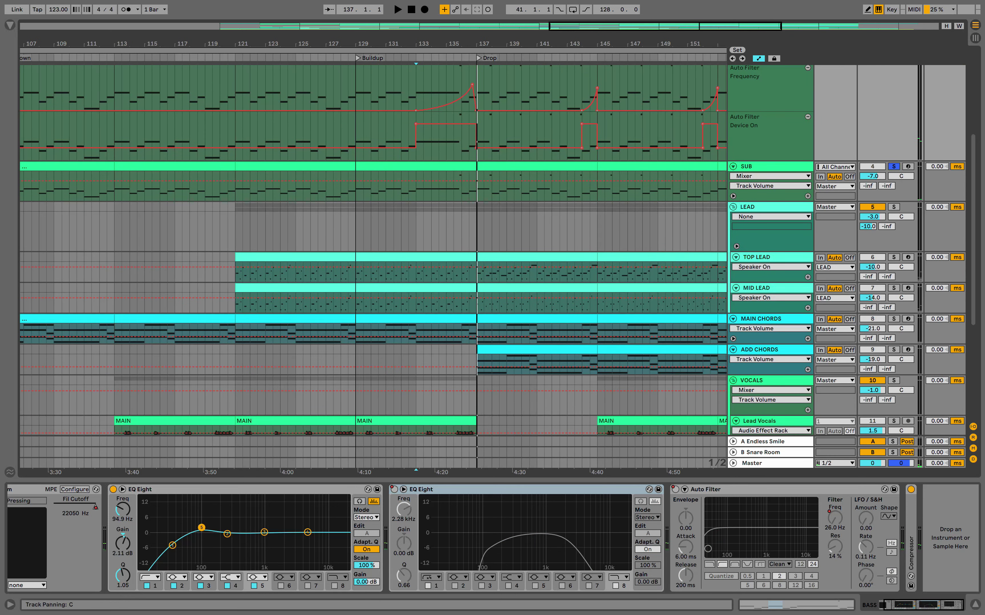
pyautogui.press('space')
pyautogui.press('space')
pyautogui.click(737, 246)
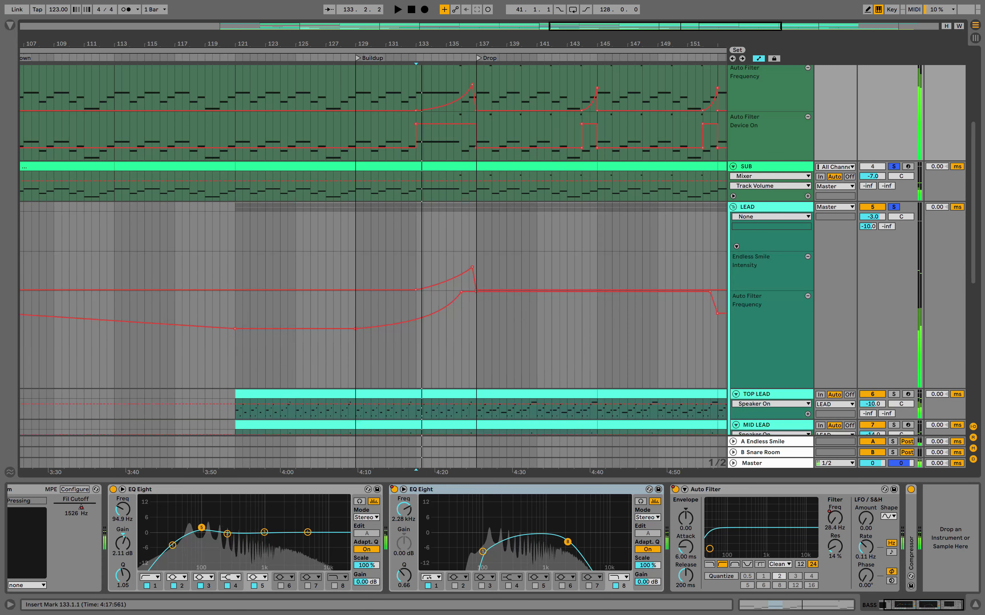
pyautogui.scroll(-3, 448, 256)
pyautogui.click(352, 274)
pyautogui.press('space')
pyautogui.scroll(-1, 355, 255)
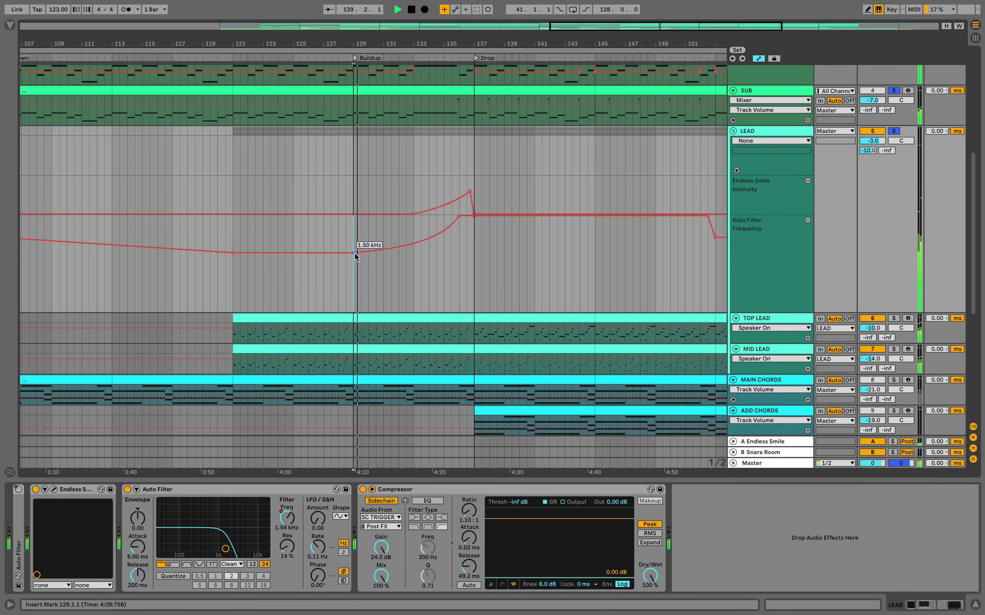
pyautogui.scroll(5, 353, 253)
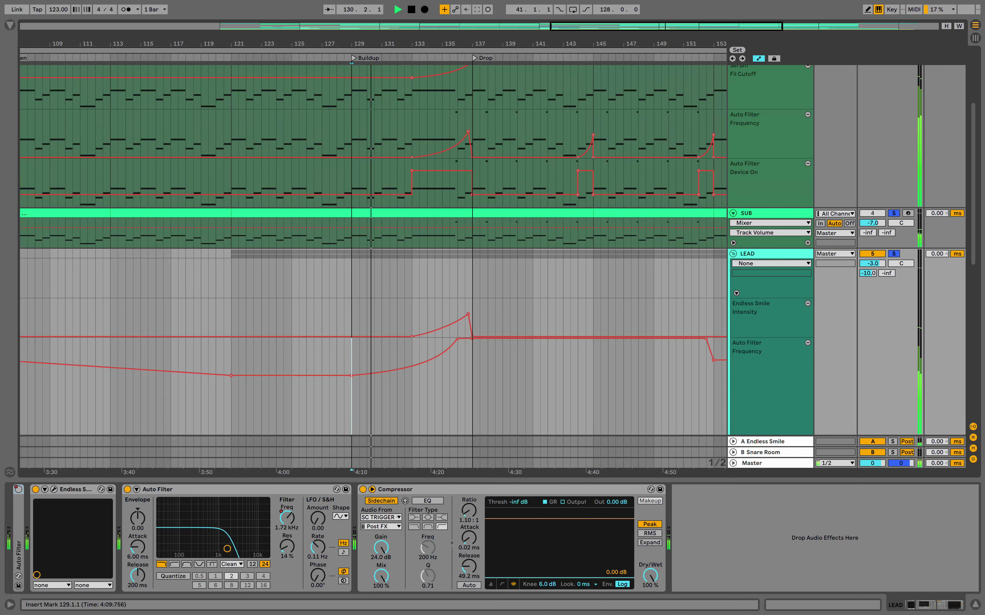
# Hide the device view and reduce the height of LEAD's Auto Filter Frequency lane to view the BASS and LEAD automation together
pyautogui.press('super+alt+l')
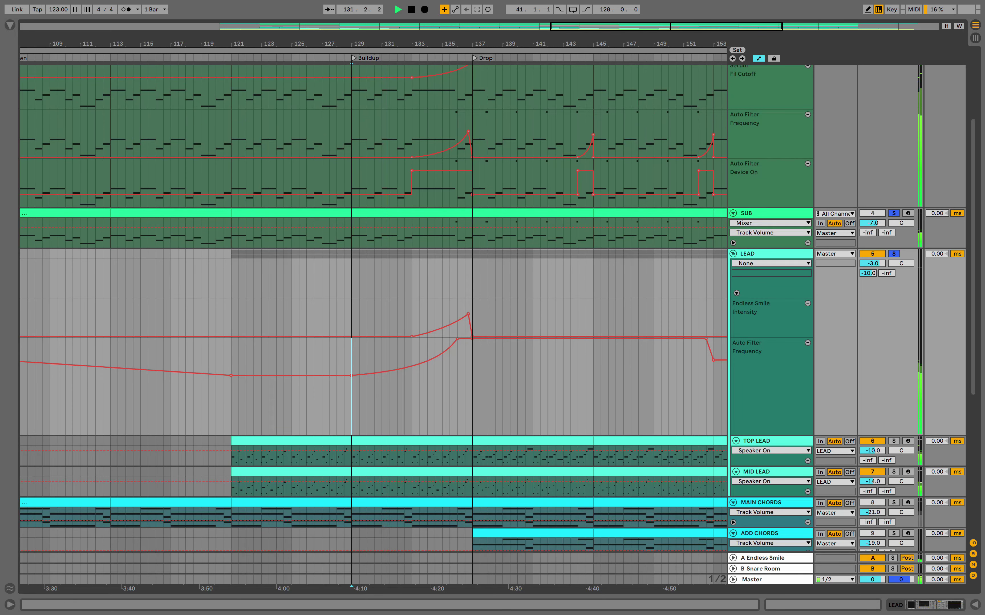
pyautogui.click(772, 407)
pyautogui.moveTo(772, 434); pyautogui.dragTo(771, 377)
pyautogui.scroll(3, 663, 353)
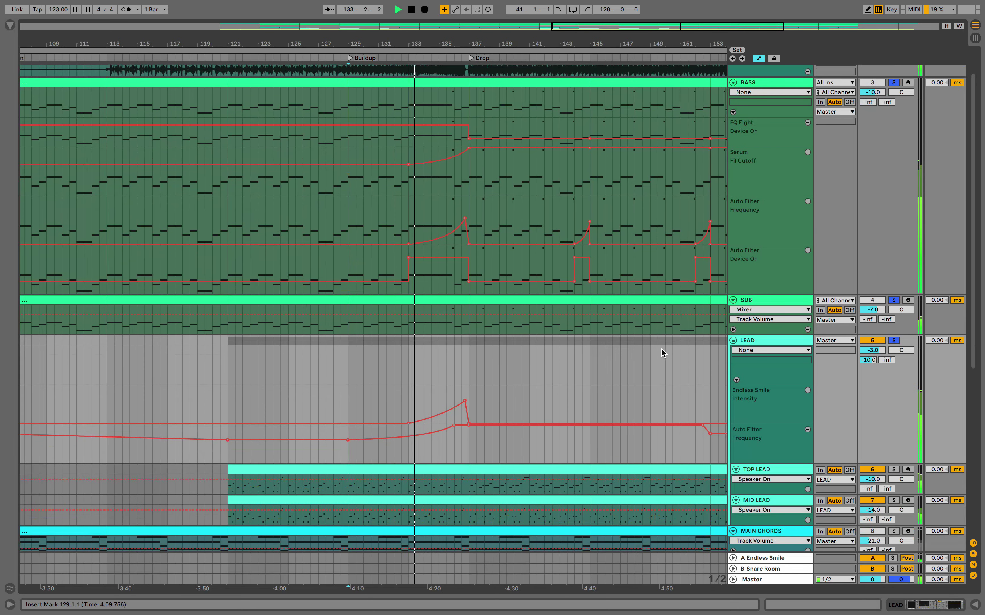
pyautogui.scroll(1, 662, 352)
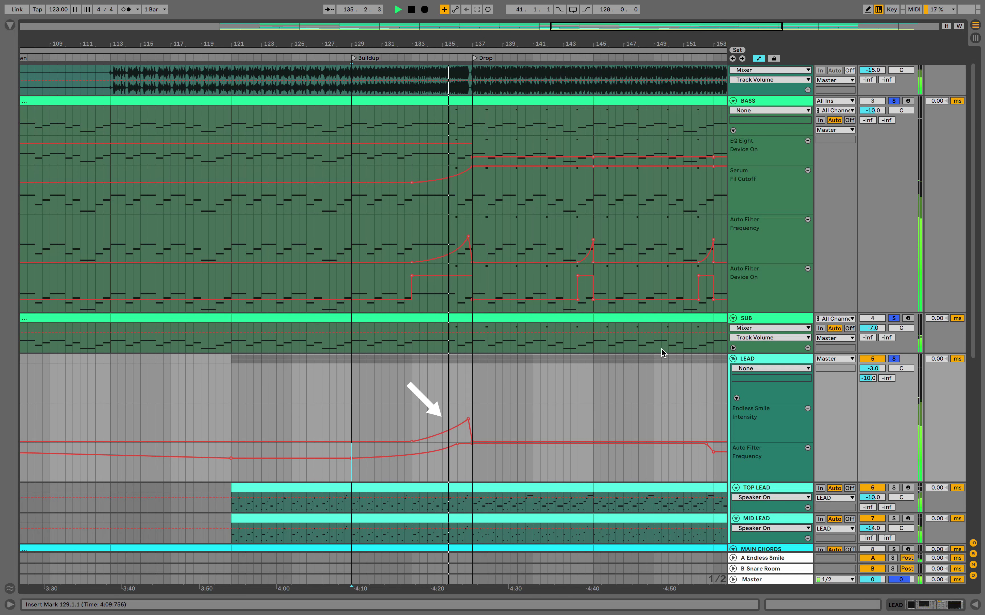
pyautogui.scroll(-1, 661, 348)
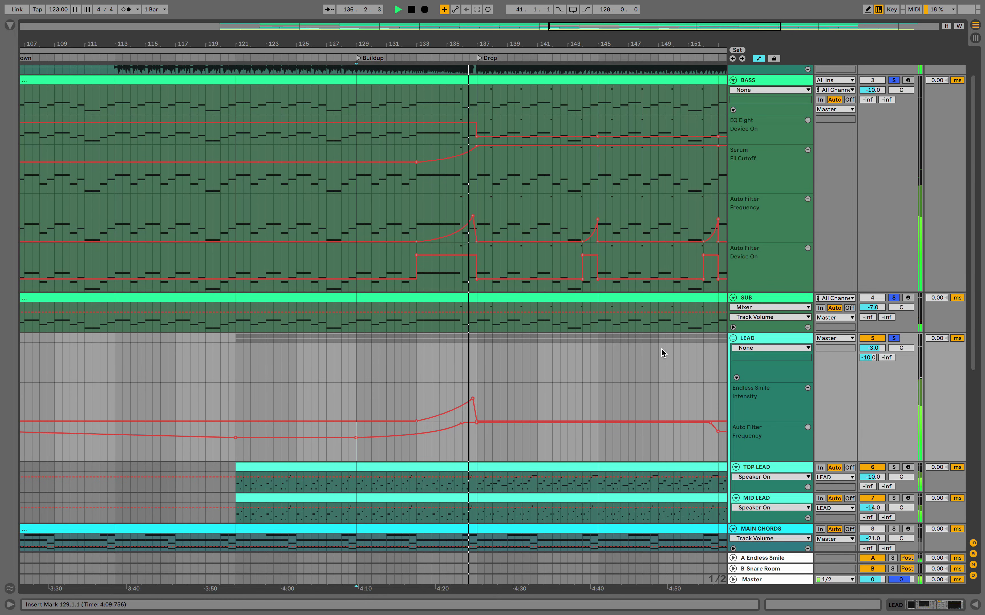
# Play the buildup from bar 133 with MAIN CHORDS, BASS and SUB soloed
pyautogui.scroll(-10, 662, 352)
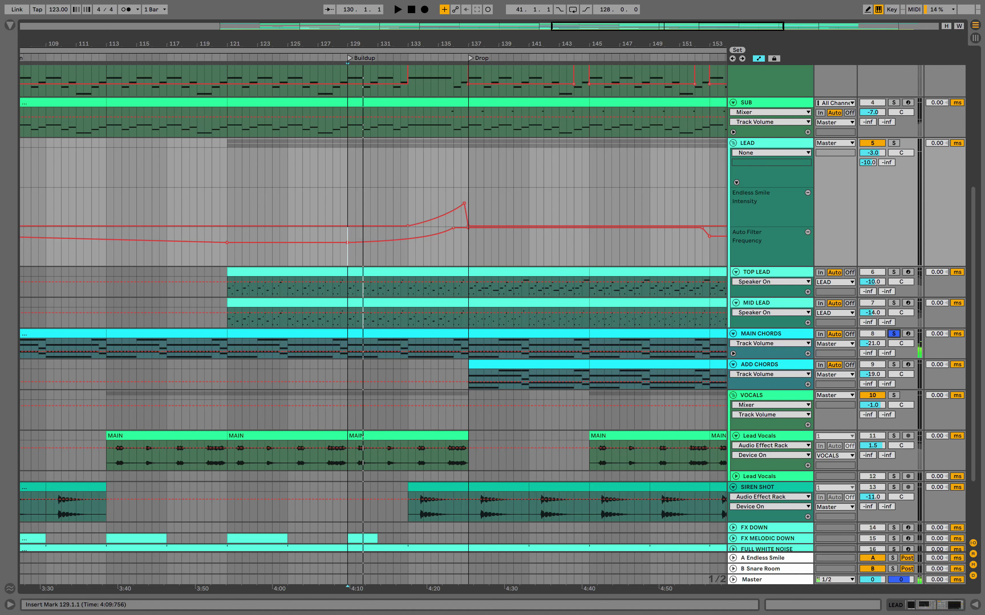
pyautogui.click(407, 343)
pyautogui.scroll(10, 408, 344)
pyautogui.scroll(2, 408, 344)
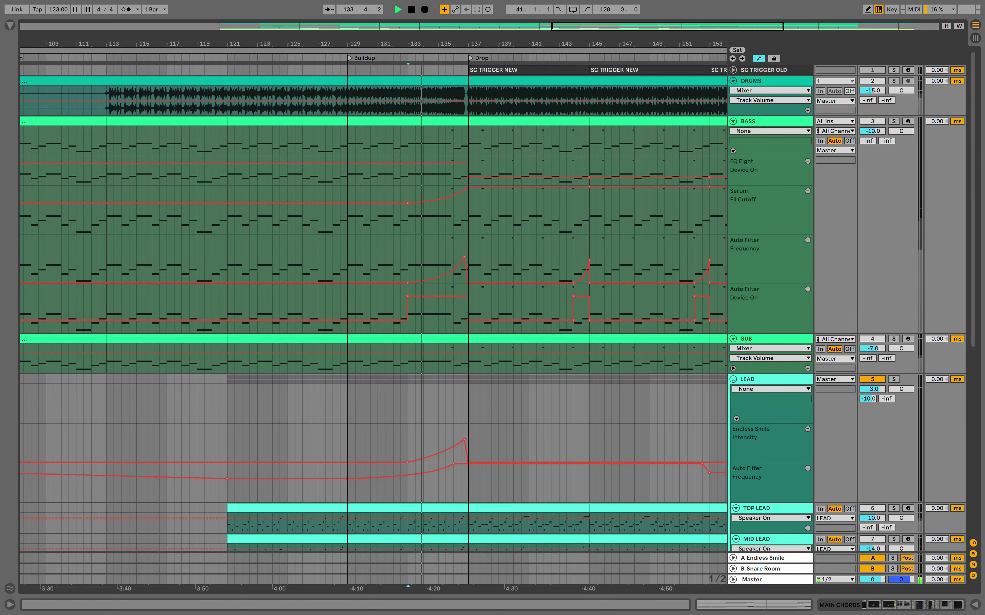
pyautogui.keyDown('super'); pyautogui.click(894, 338); pyautogui.keyUp('super')
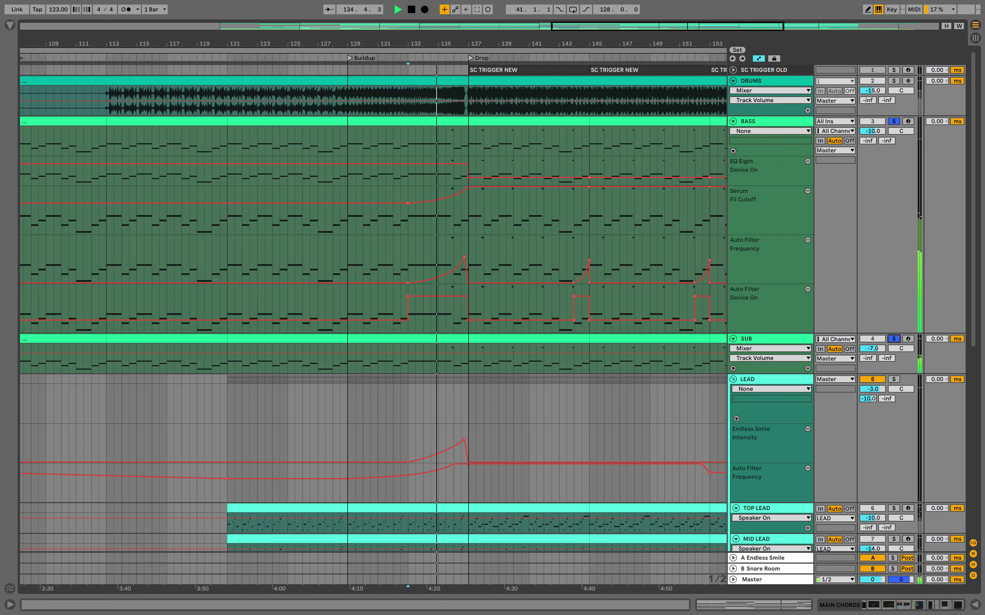
pyautogui.scroll(-15, 671, 374)
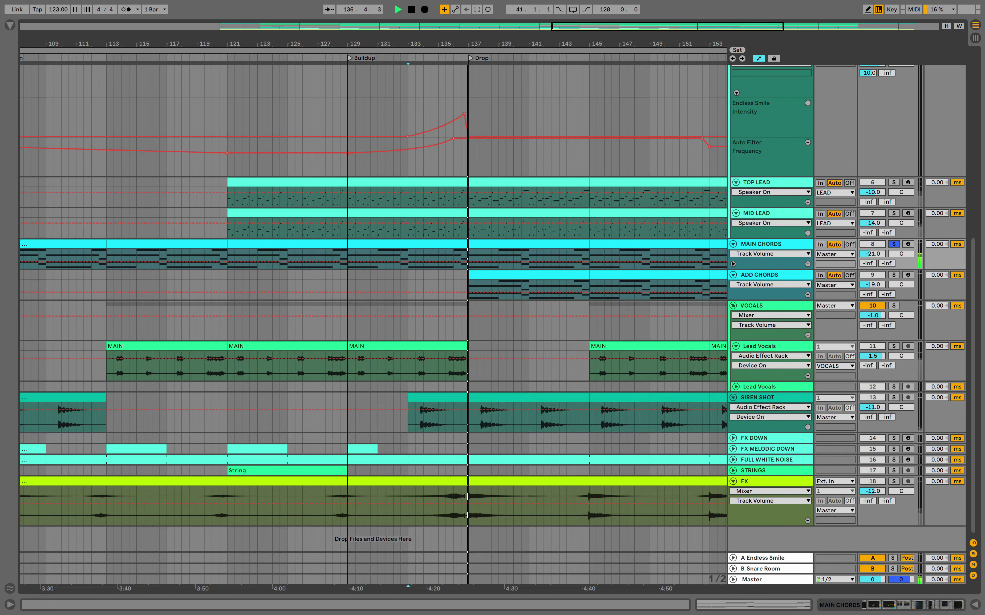
pyautogui.press('space')
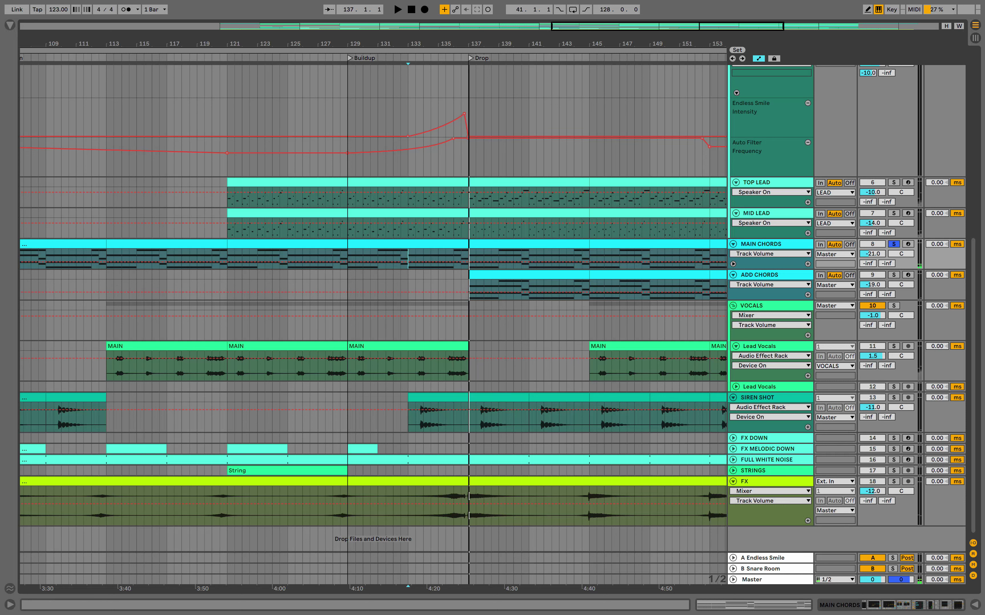
# Play the full mix from the middle of bar 130 and select the SUB section from bar 129 to 137
pyautogui.click(370, 326)
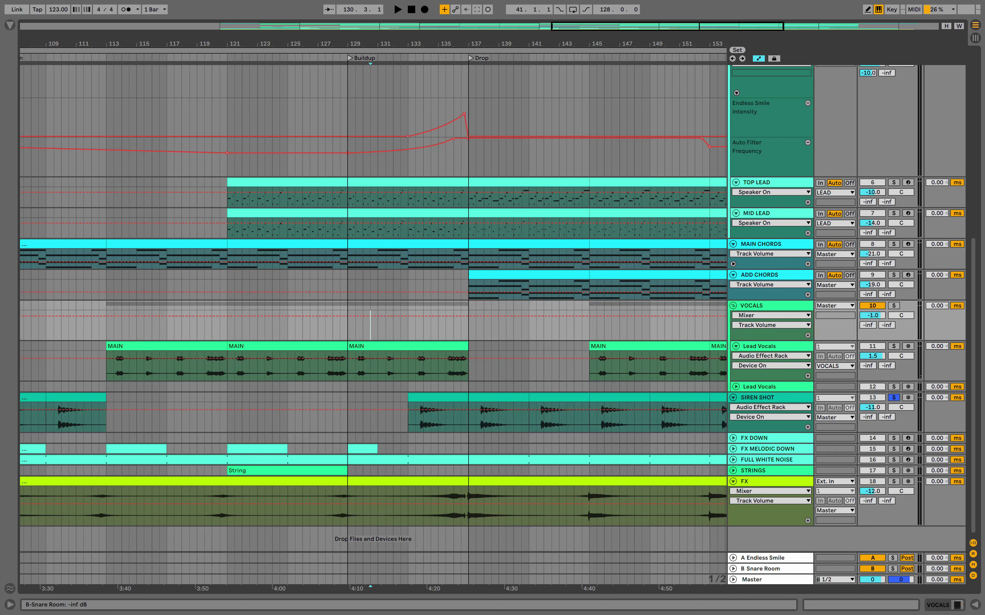
pyautogui.press('space')
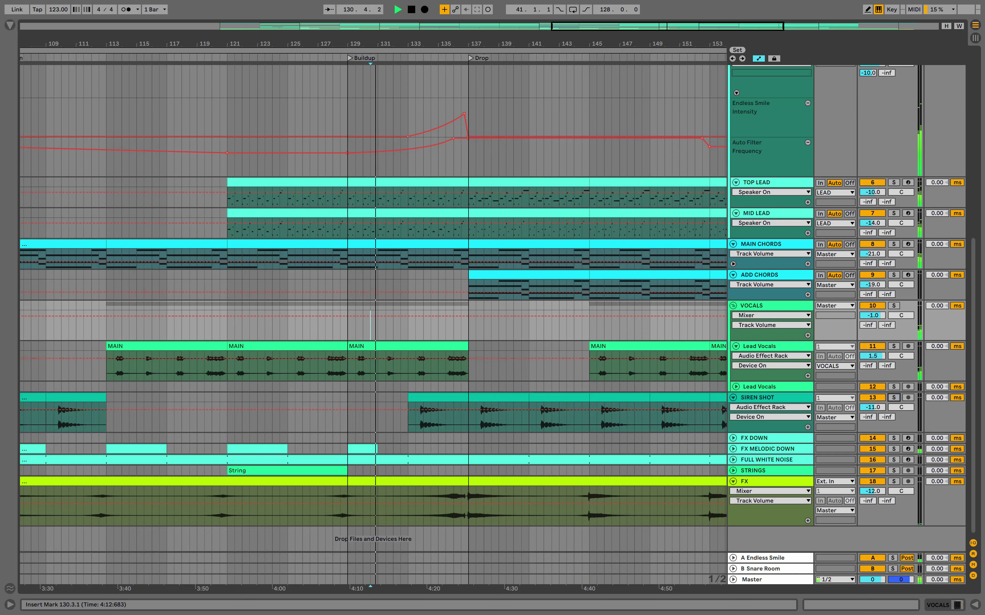
pyautogui.scroll(5, 671, 374)
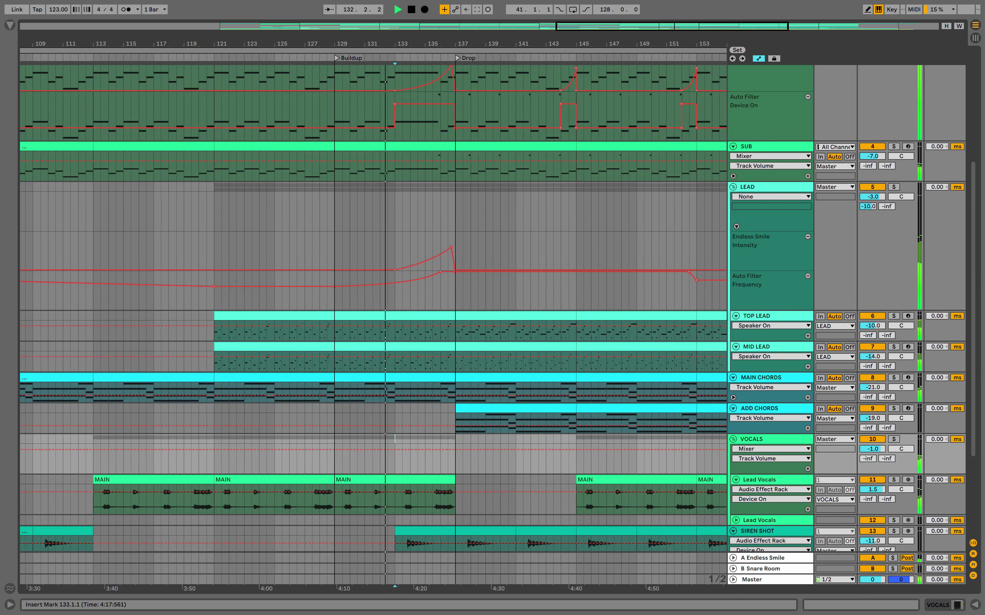
pyautogui.click(418, 147)
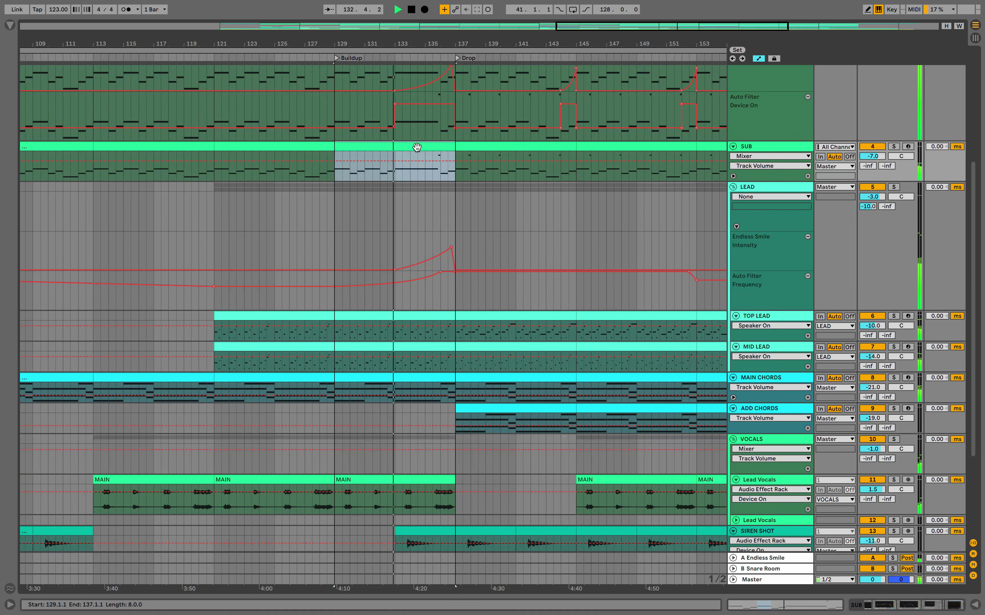
pyautogui.scroll(-5, 418, 147)
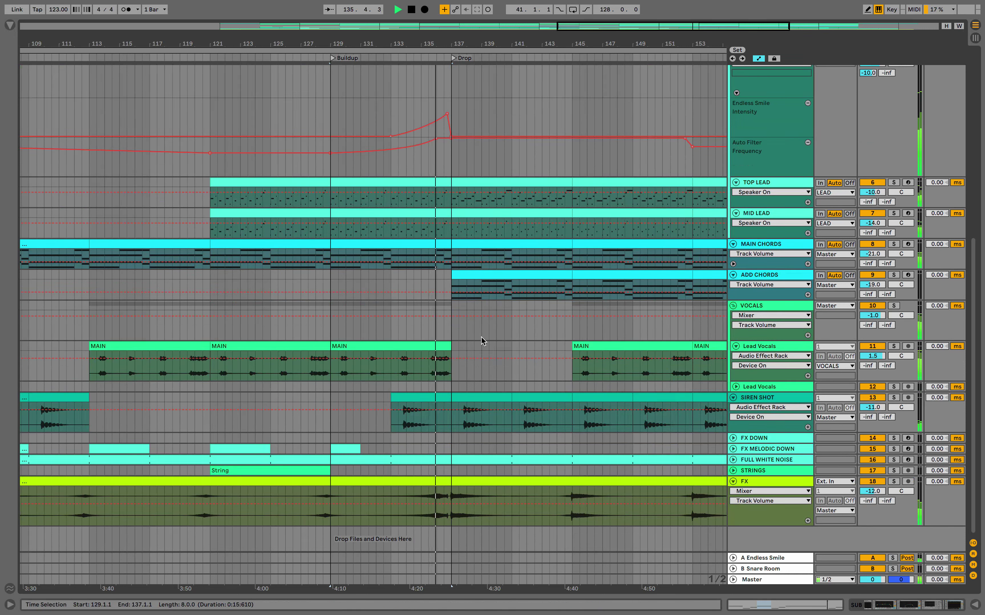
# Play the drop from bar 137 with drums, bass and sub soloed, and inspect the SC TRIGGER OLD track's clips and bass drum device
pyautogui.click(452, 307)
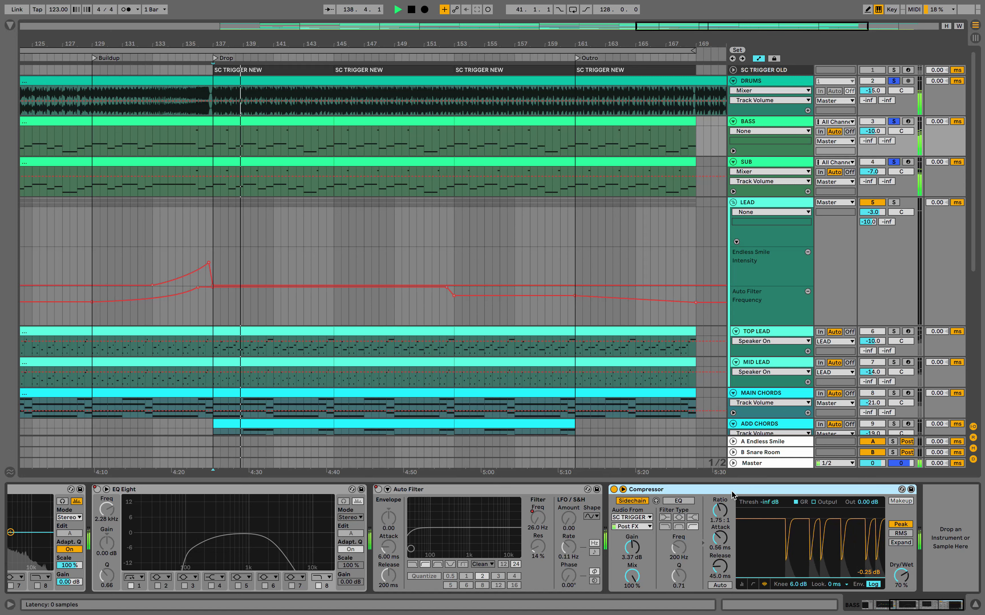
pyautogui.click(733, 70)
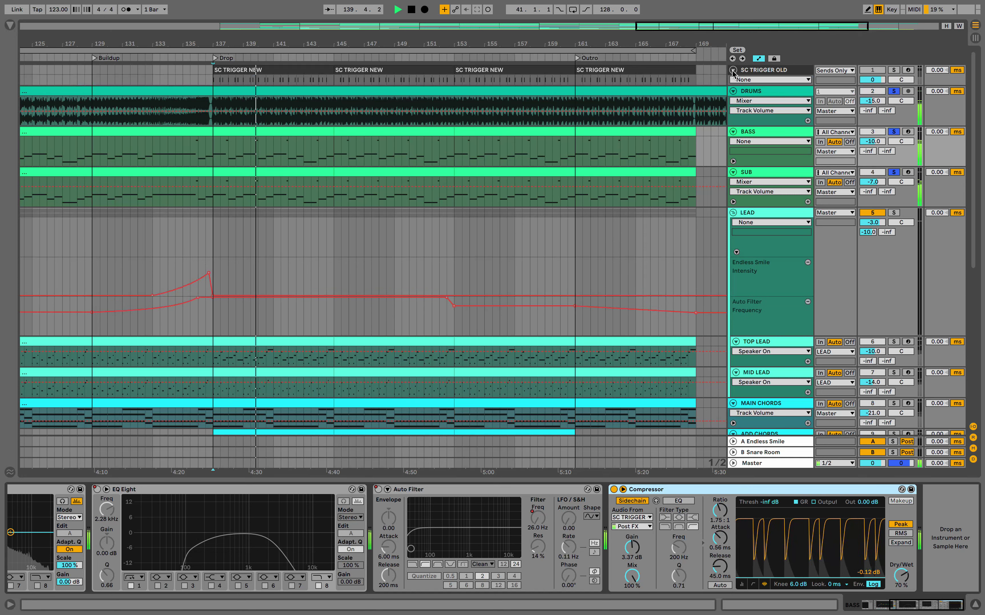
pyautogui.moveTo(770, 85)
pyautogui.mouseDown()
pyautogui.moveTo(770, 124)
pyautogui.moveTo(771, 104)
pyautogui.mouseUp()
pyautogui.click(764, 70)
pyautogui.click(734, 70)
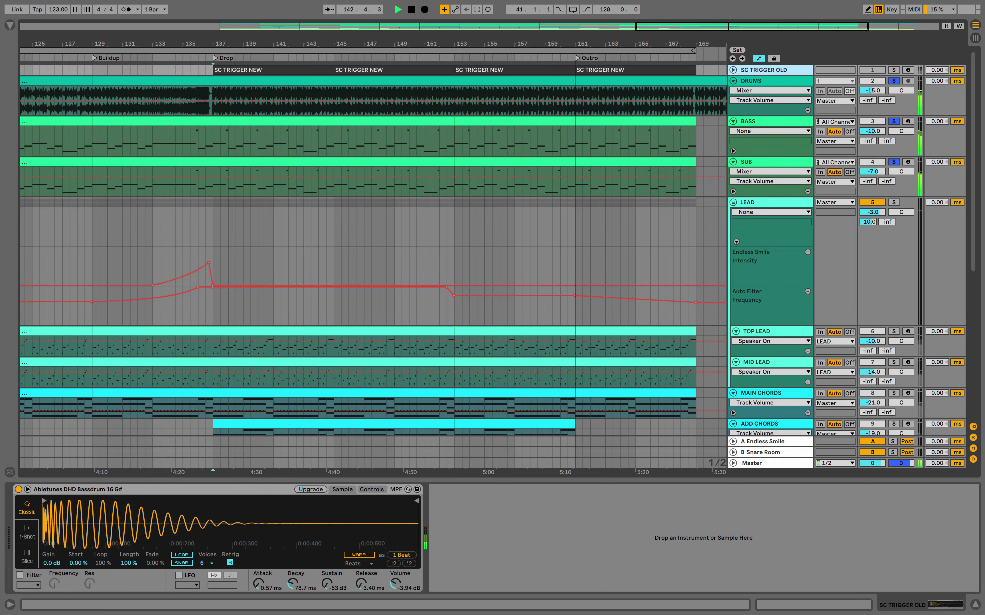
# Expand the BASS automation lanes and play the Auto Filter sweep from bar 144
pyautogui.click(734, 151)
pyautogui.scroll(-2, 733, 151)
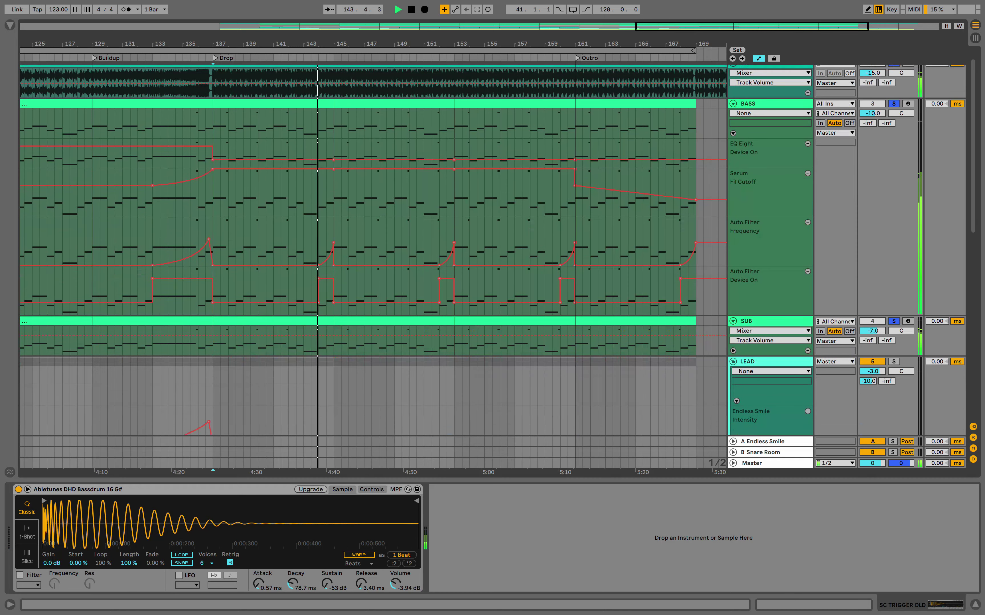
pyautogui.moveTo(301, 44); pyautogui.dragTo(301, 81)
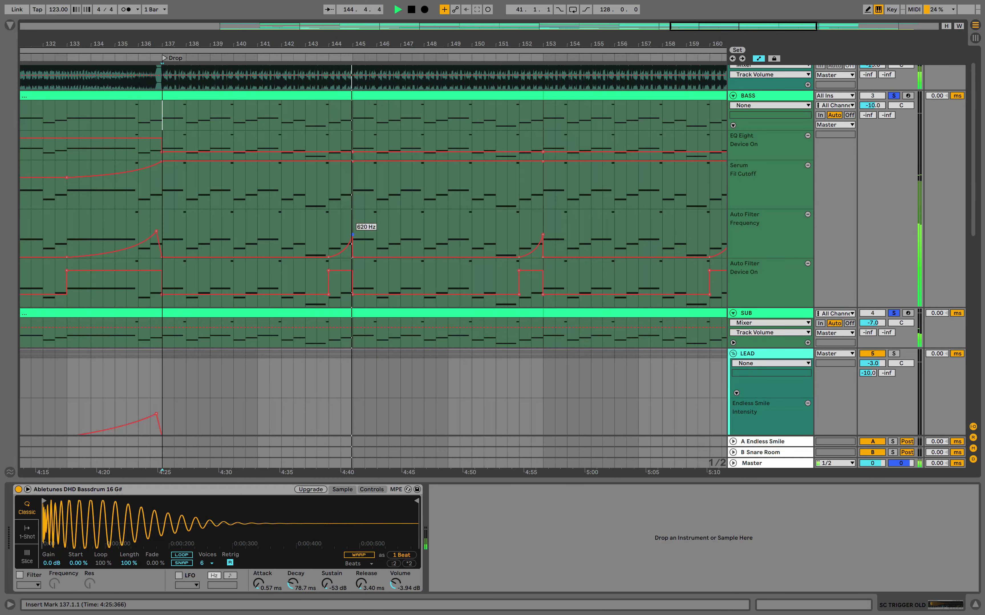
pyautogui.click(329, 195)
pyautogui.press('space')
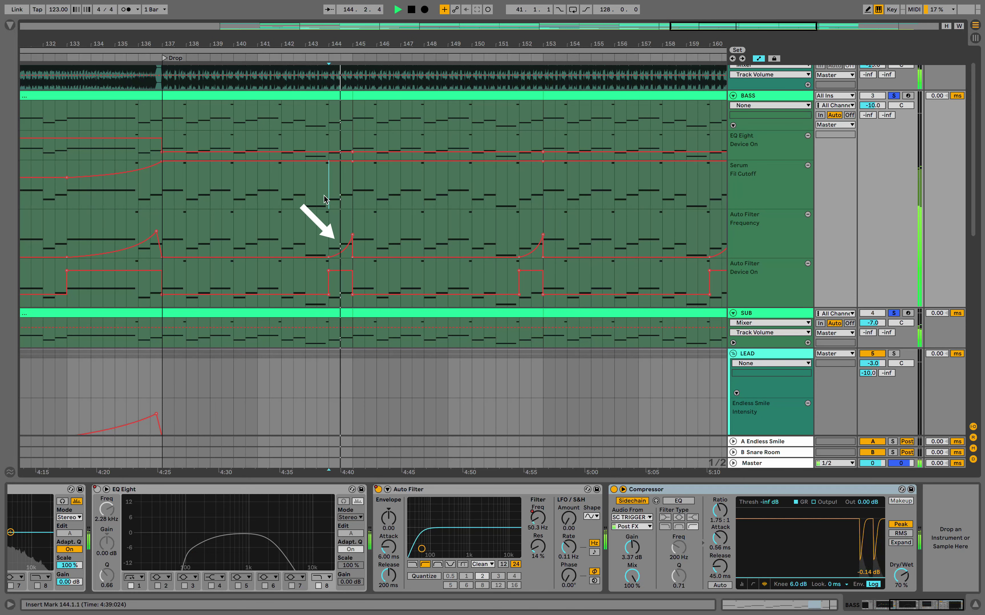
pyautogui.press('space')
pyautogui.press('space')
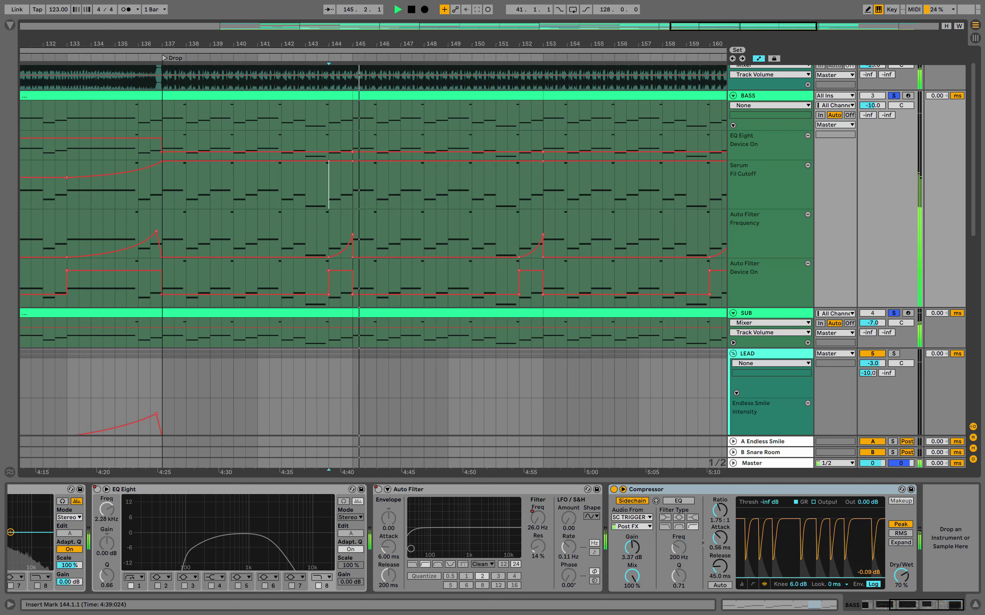
# Play the drop from bar 137 with only the LEAD group soloed, and collapse its automation lanes
pyautogui.scroll(-10, 366, 265)
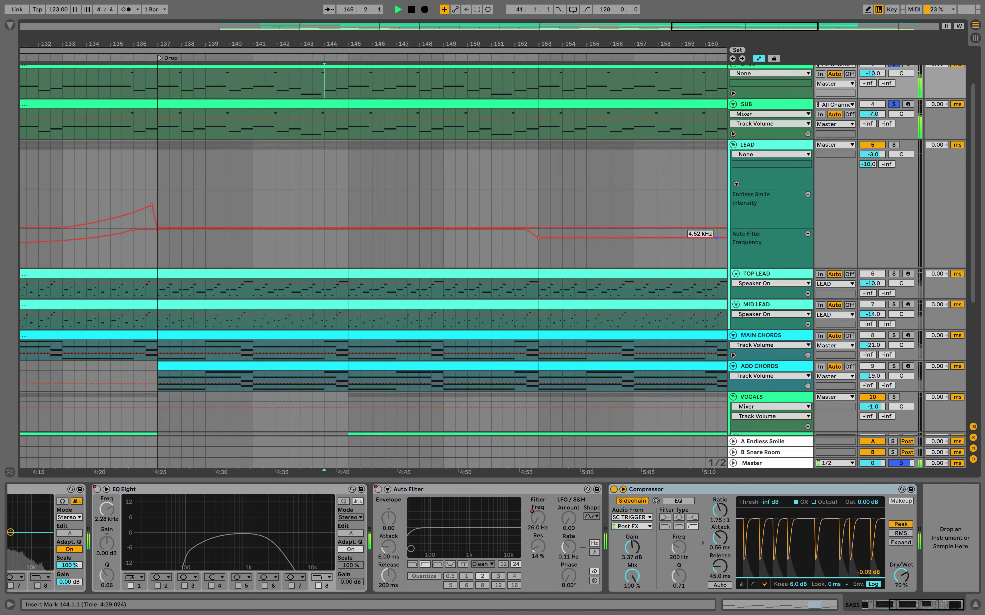
pyautogui.press('-')
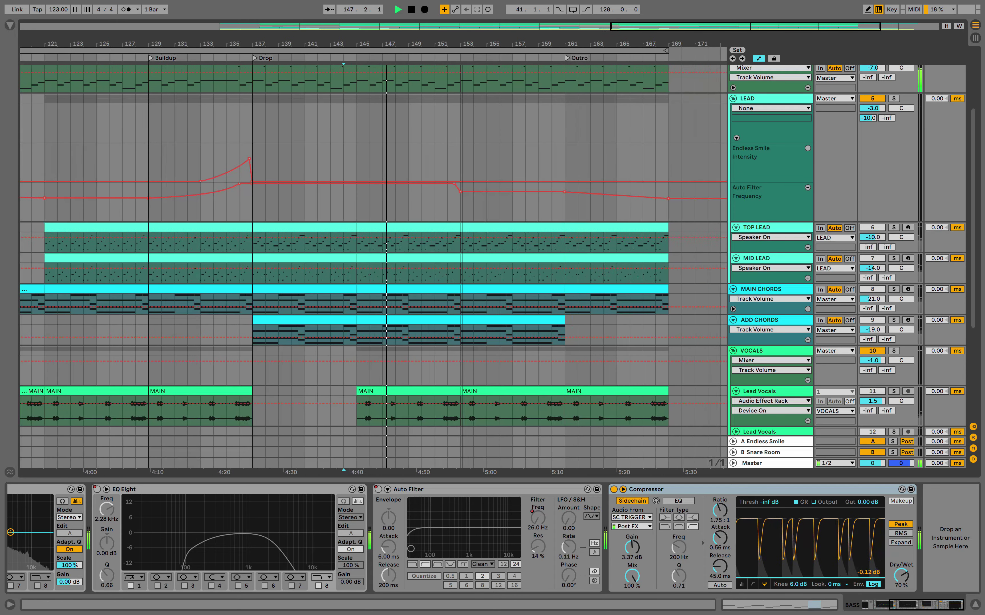
pyautogui.click(237, 204)
pyautogui.press('space')
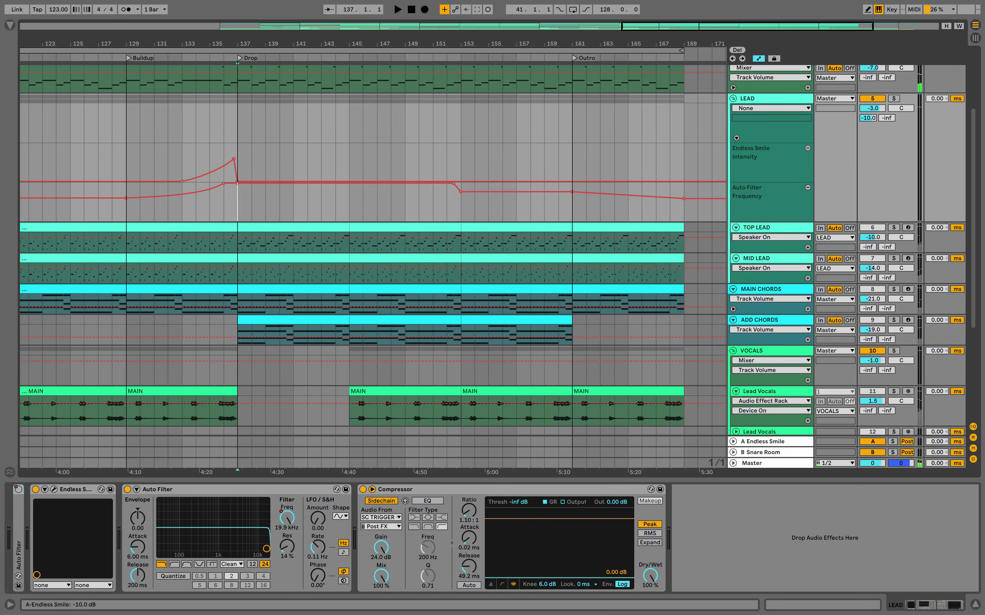
pyautogui.click(894, 99)
pyautogui.press('space')
pyautogui.click(765, 206)
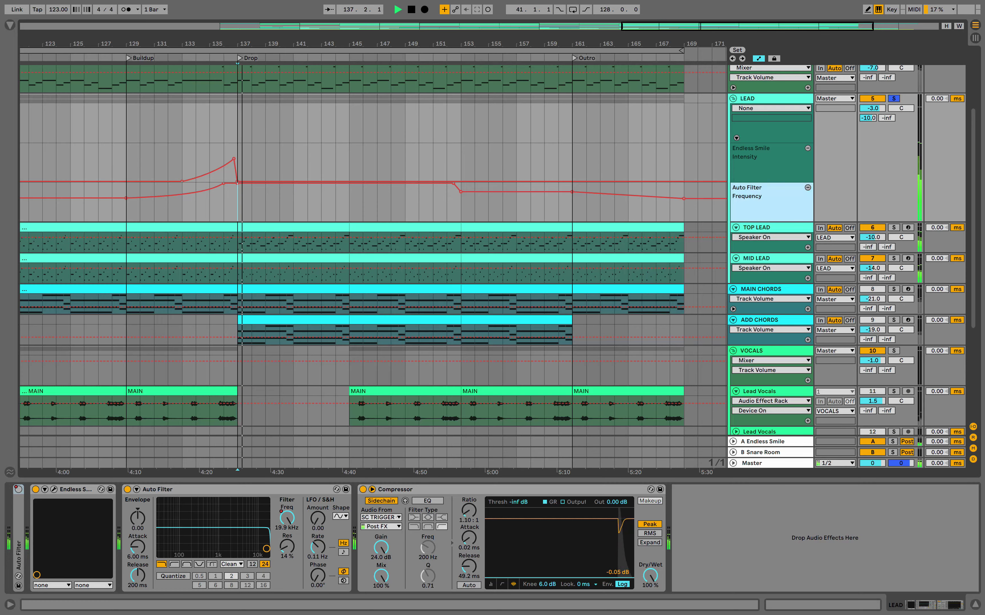
pyautogui.click(736, 138)
pyautogui.scroll(2, 424, 339)
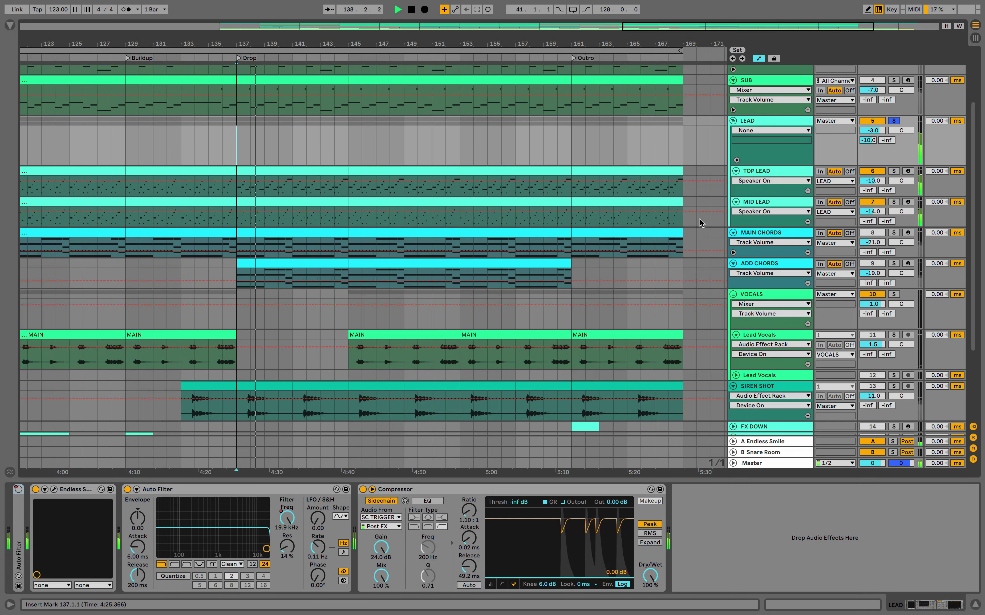
pyautogui.hscroll(-2, 367, 362)
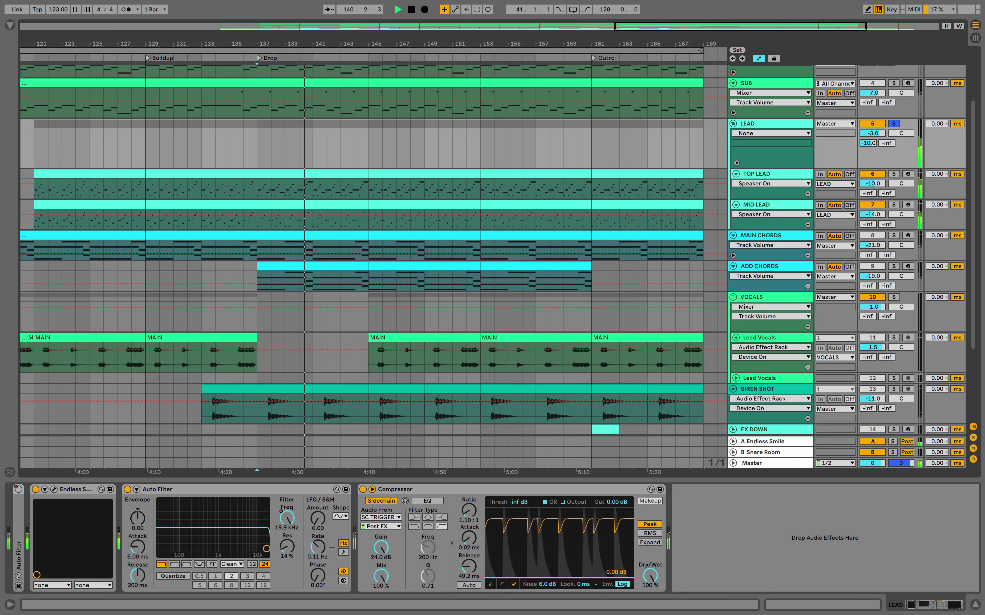
# Play TOP LEAD soloed from bar 137 with its devices shown, toggling its Audio Effect Rack and EQ Eight to compare the sound
pyautogui.click(757, 174)
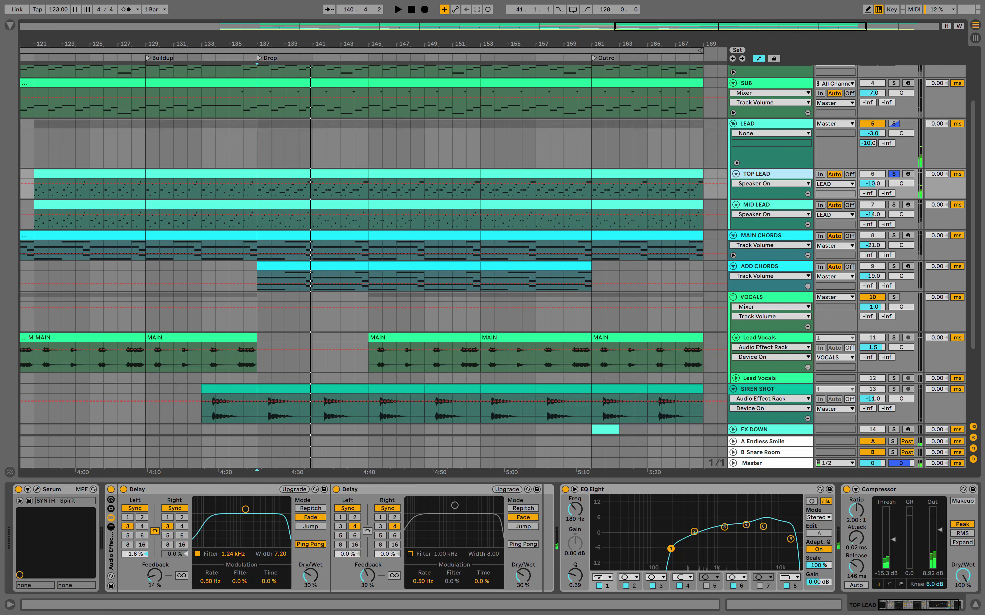
pyautogui.press('space')
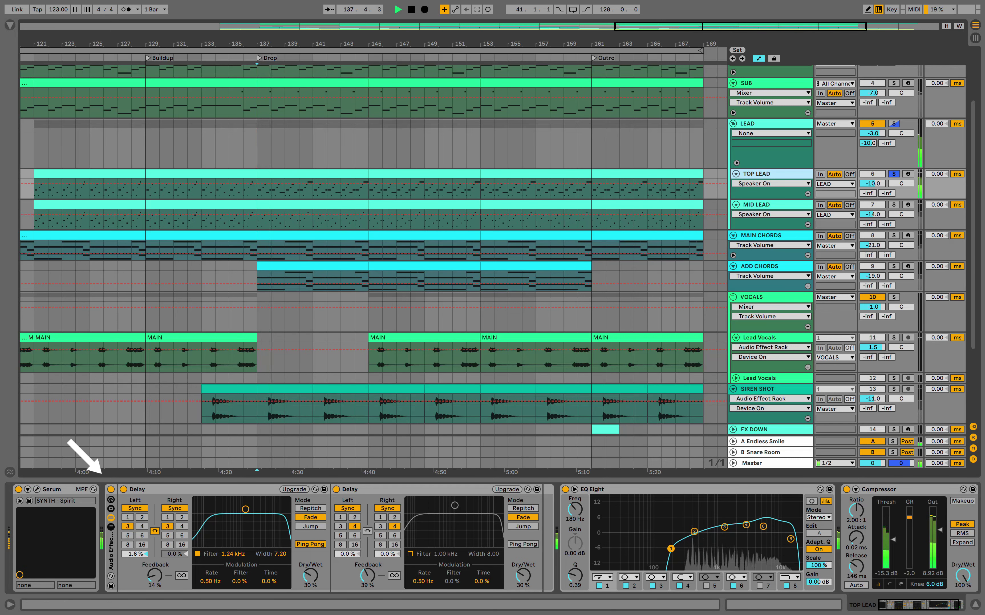
pyautogui.click(110, 489)
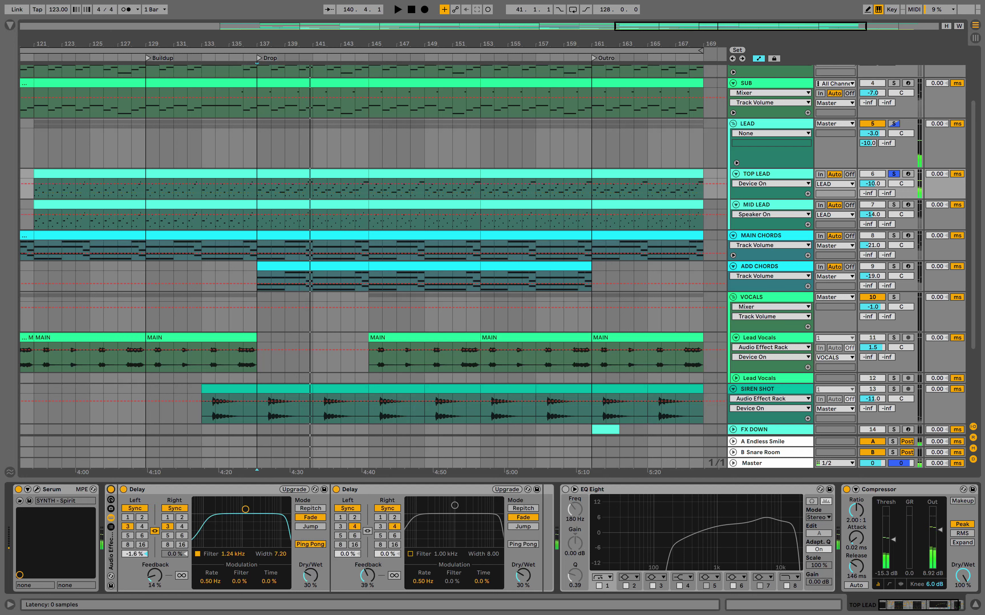
pyautogui.press('space')
pyautogui.click(564, 489)
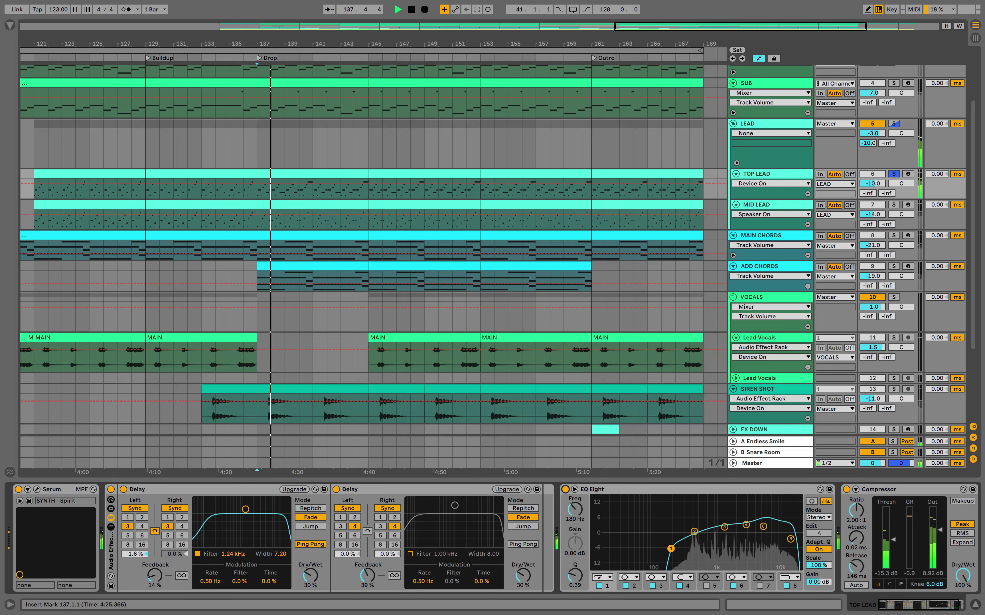
# Play MID LEAD soloed from bar 137 with its devices shown, and return the solo to the whole LEAD group
pyautogui.click(894, 205)
pyautogui.press('space')
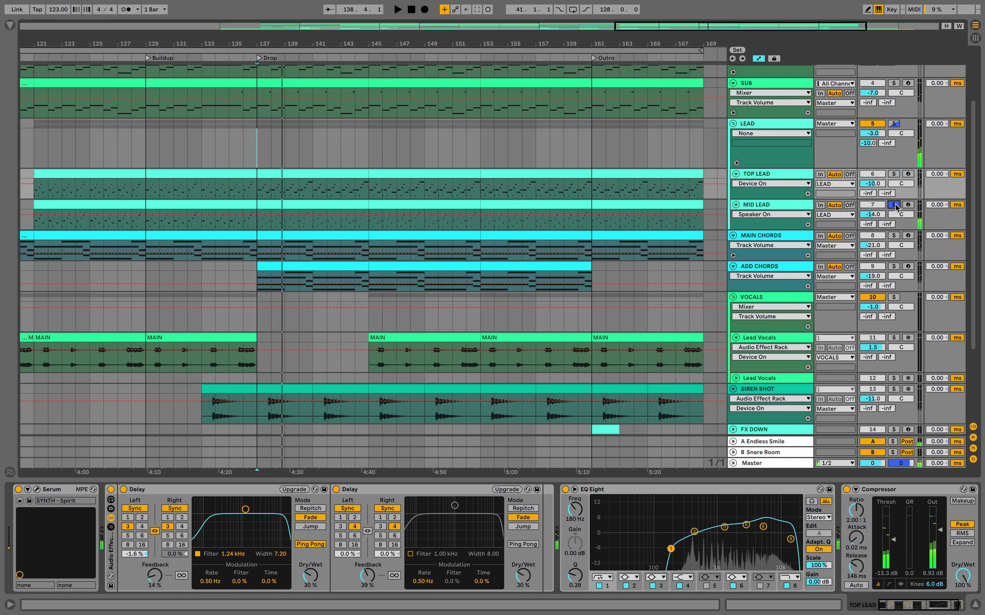
pyautogui.click(757, 204)
pyautogui.press('space')
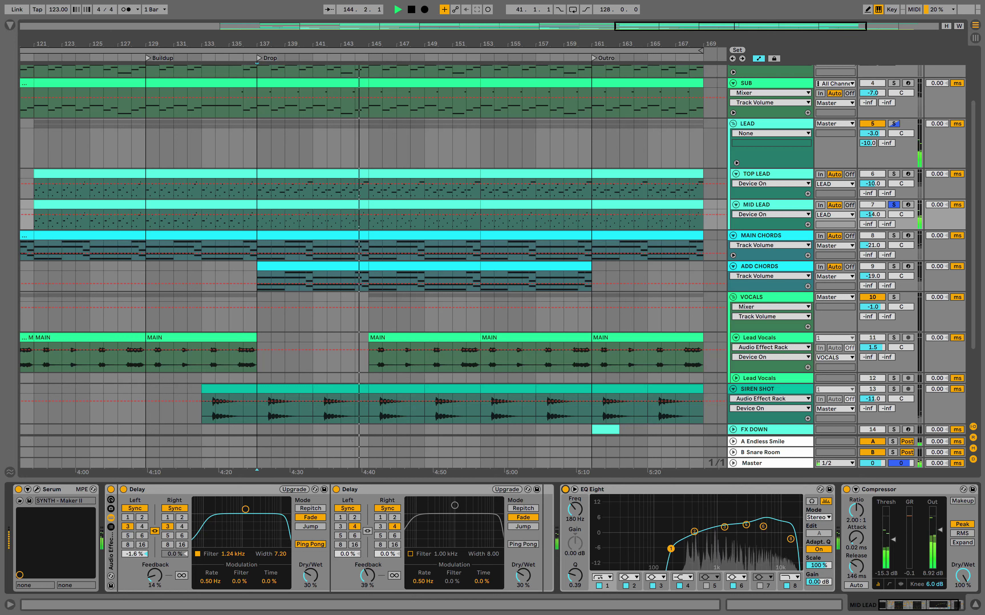
pyautogui.click(894, 124)
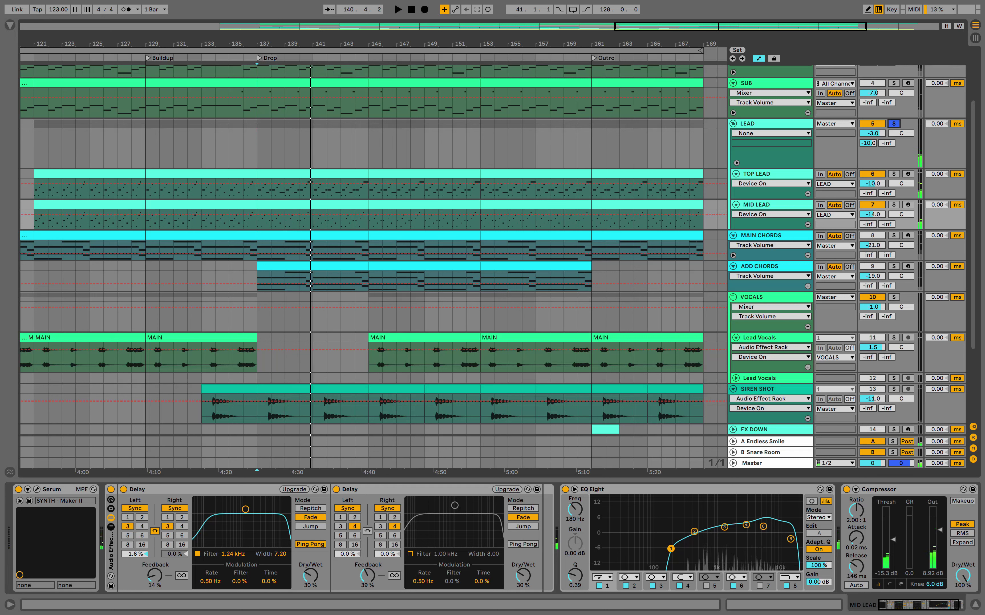
# Play MAIN CHORDS soloed from bar 137, add ADD CHORDS to the solo and show its devices
pyautogui.press('space')
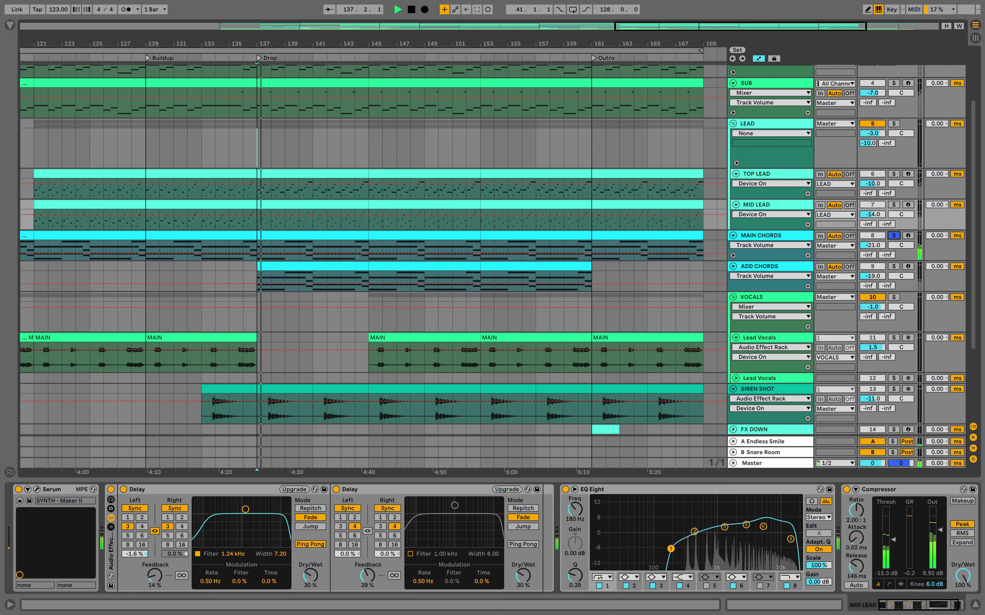
pyautogui.scroll(-2, 541, 365)
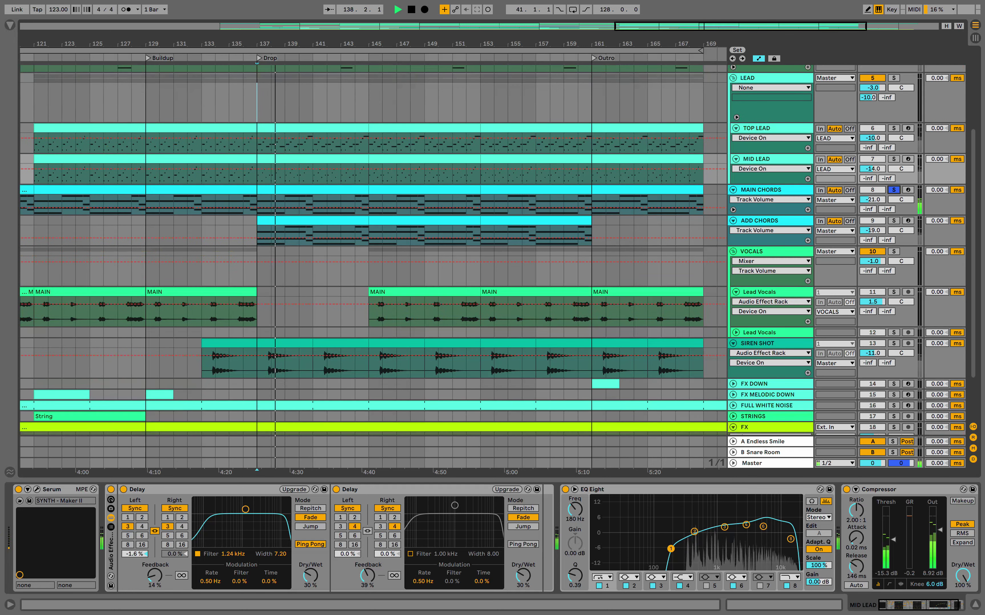
pyautogui.keyDown('super'); pyautogui.click(894, 220); pyautogui.keyUp('super')
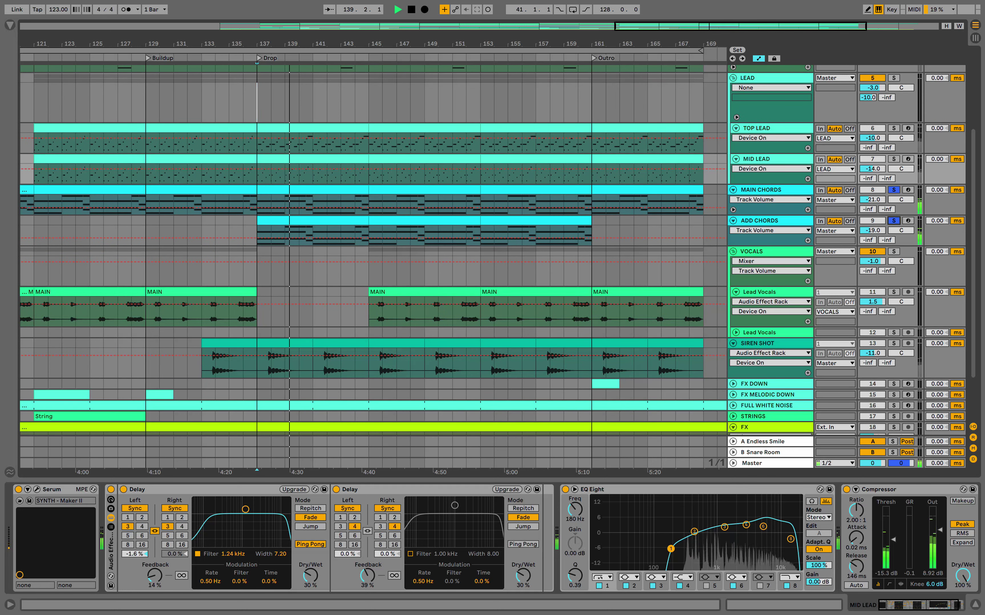
pyautogui.click(712, 238)
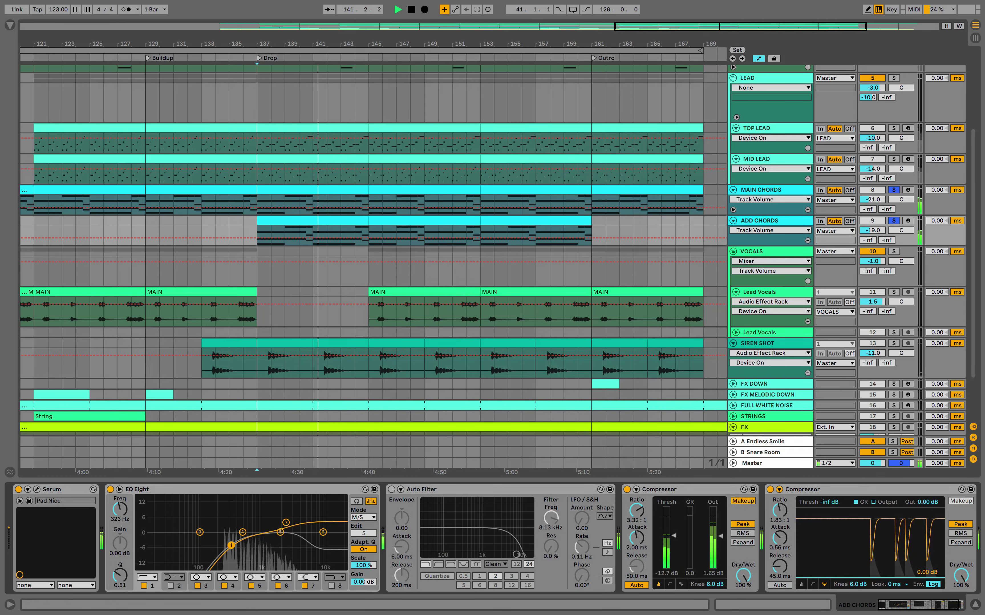
# Play the drop from bar 137 with only ADD CHORDS soloed
pyautogui.click(894, 220)
pyautogui.press('space')
pyautogui.click(894, 220)
pyautogui.press('space')
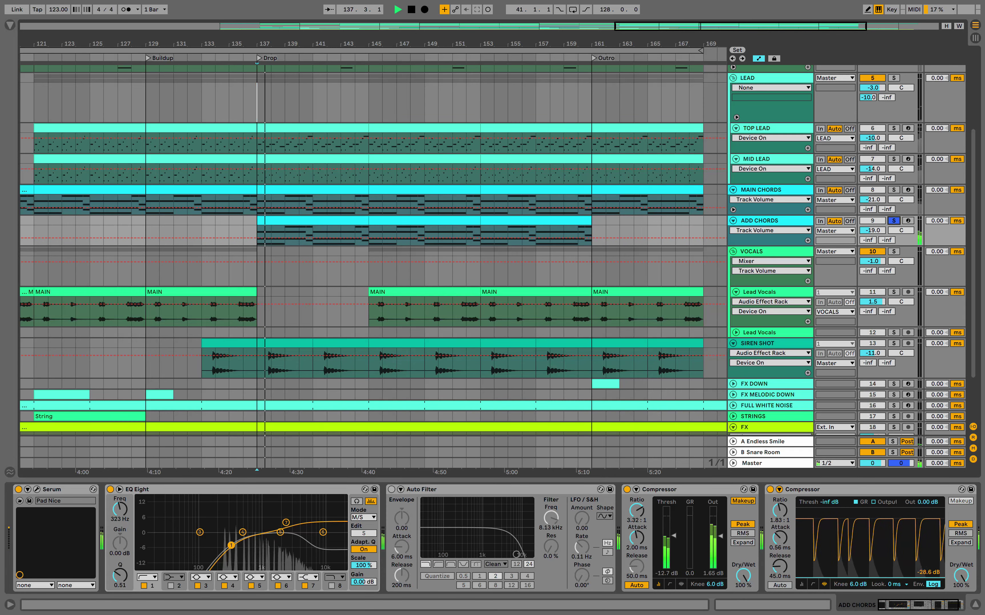
pyautogui.scroll(-2, 825, 203)
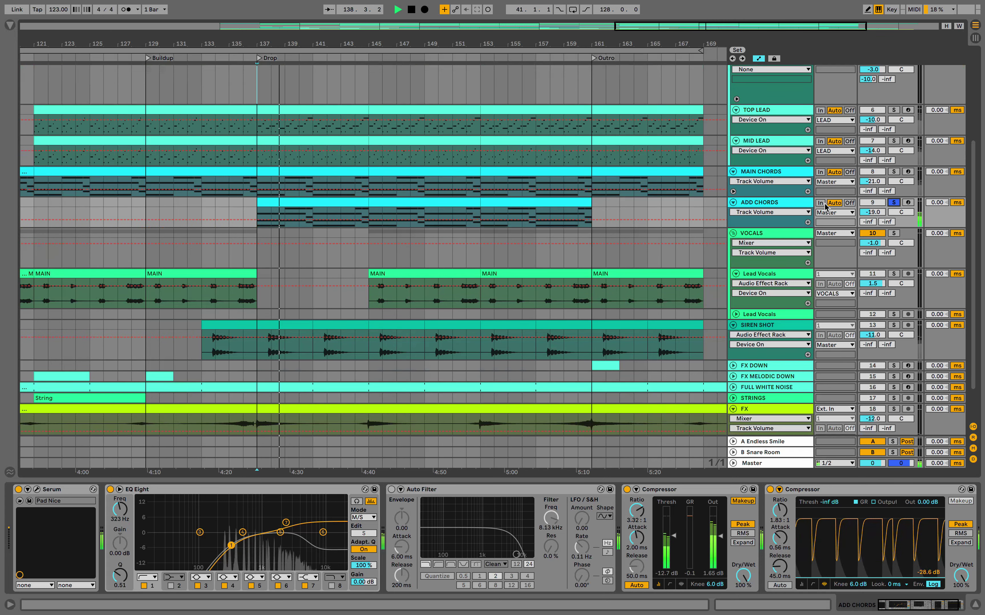
pyautogui.scroll(-2, 824, 203)
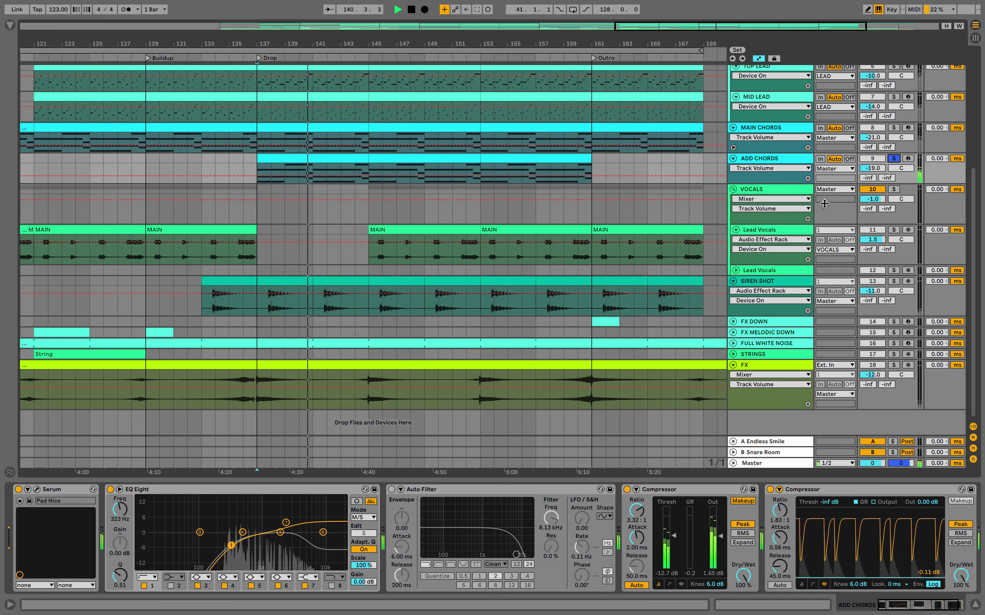
pyautogui.scroll(2, 825, 203)
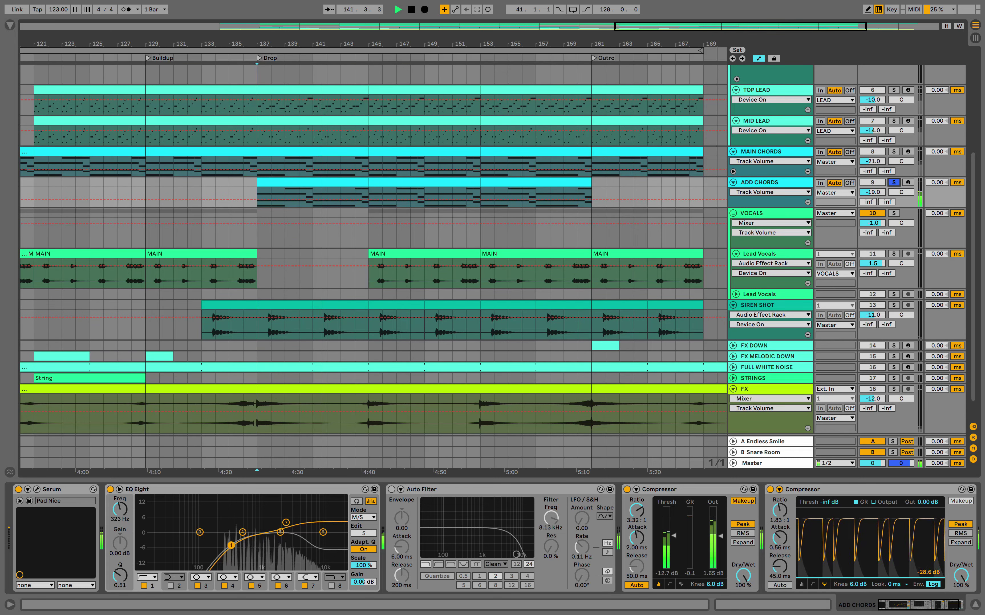
# Turn off the ADD CHORDS solo and play the full mix with a wider stretch of the arrangement in view
pyautogui.click(893, 182)
pyautogui.moveTo(429, 44); pyautogui.dragTo(412, 23)
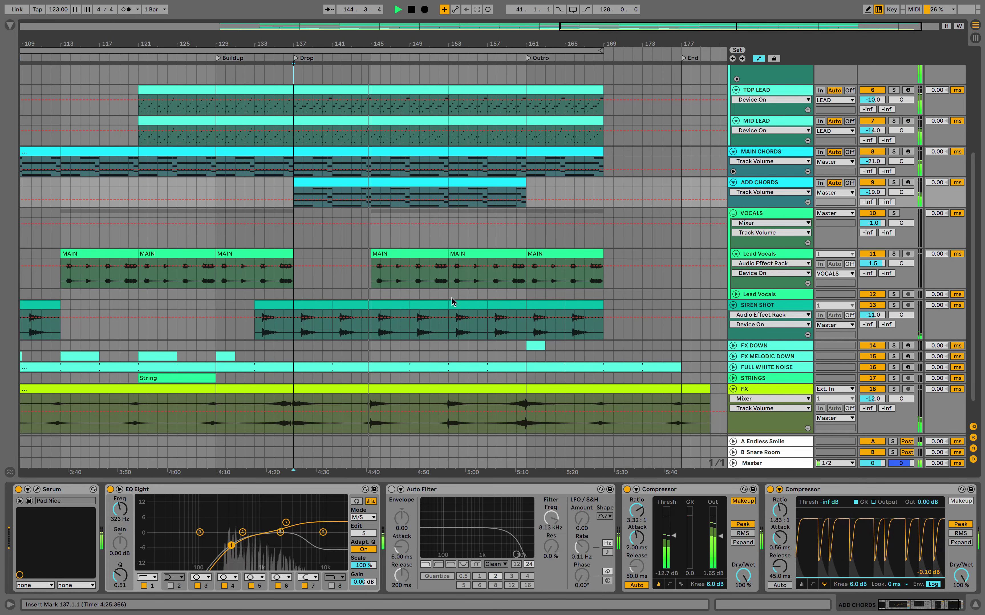
pyautogui.press('space')
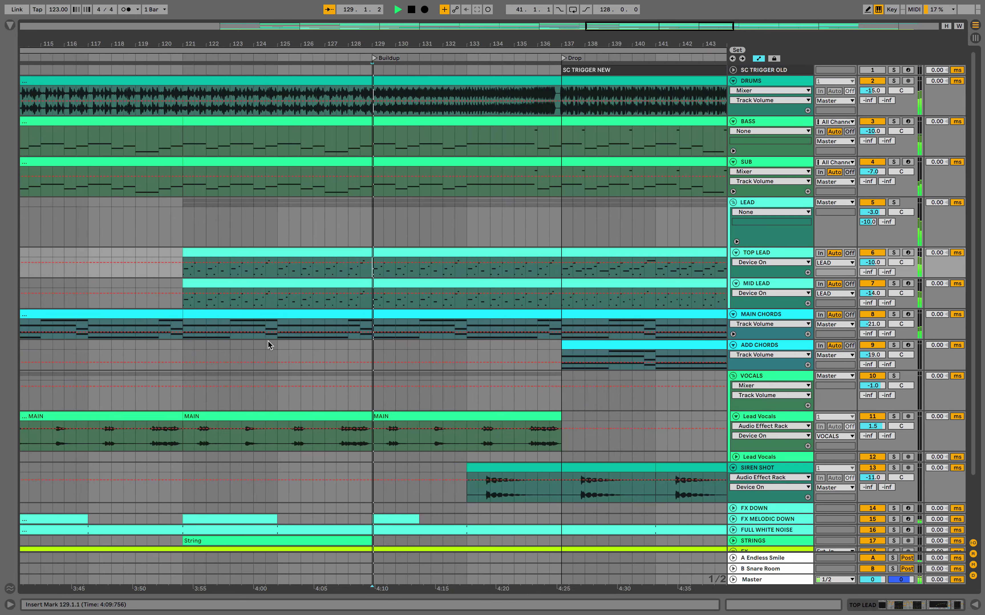